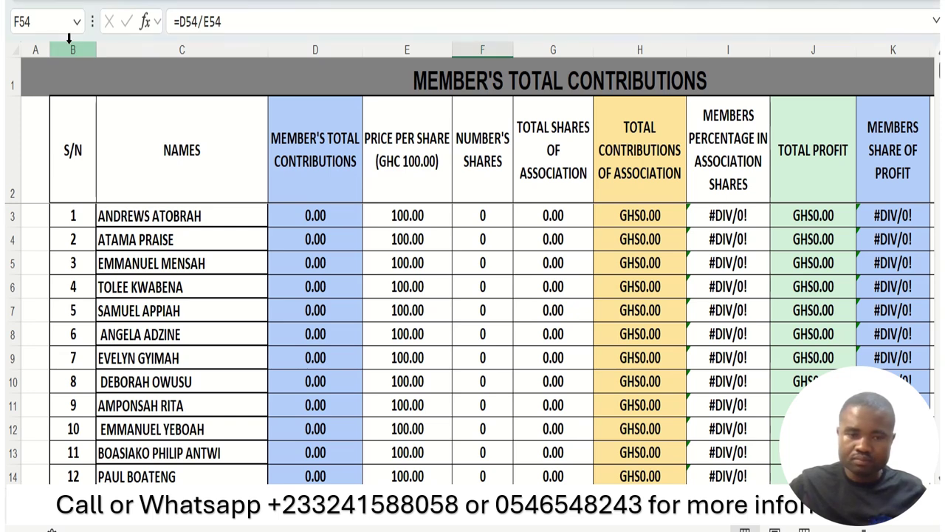
Examine the serial number and names columns of the members' total contributions sheet down to the total row.
left_click(70, 38)
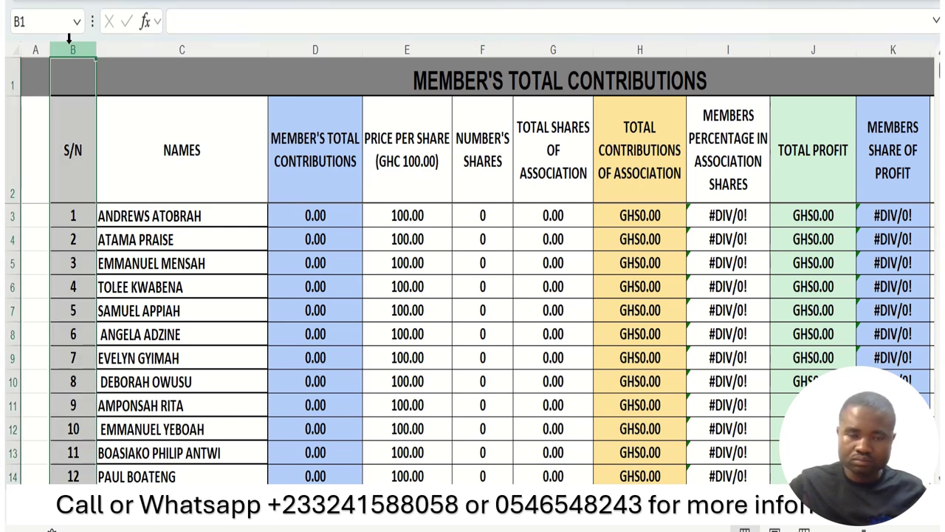
left_click(152, 49)
scroll(152, 220, "down", 6)
scroll(151, 220, "down", 15)
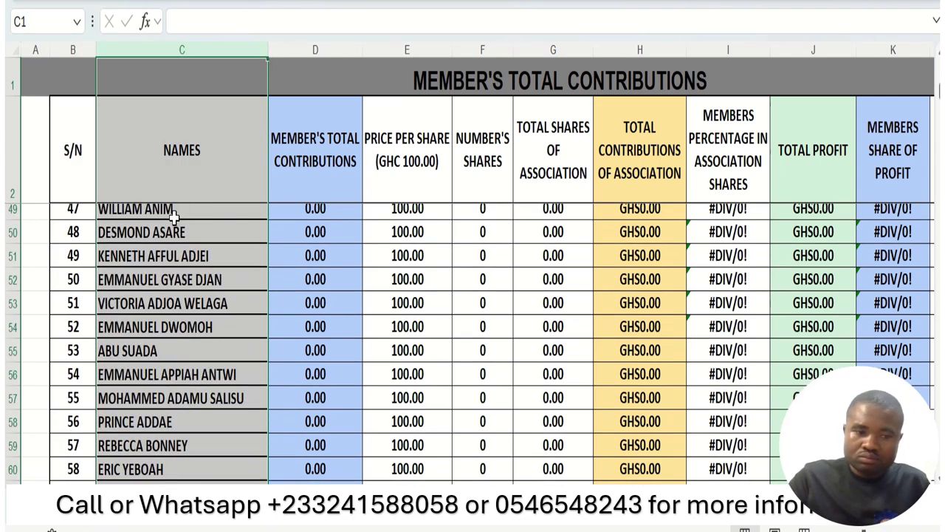
scroll(177, 221, "down", 2)
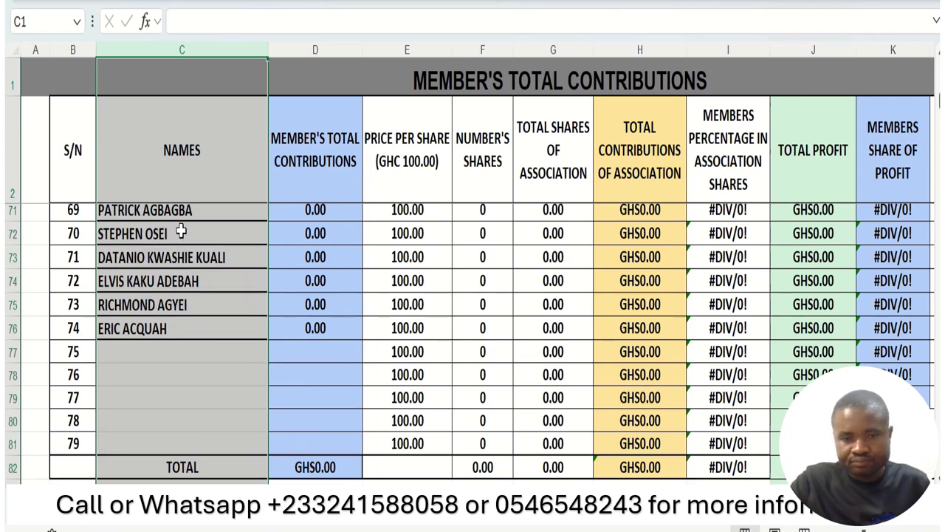
scroll(180, 225, "up", 1)
Examine the summary's contribution, share price, share count, association totals, percentage and profit columns, D through K.
left_click(315, 50)
scroll(329, 247, "up", 12)
scroll(331, 243, "up", 10)
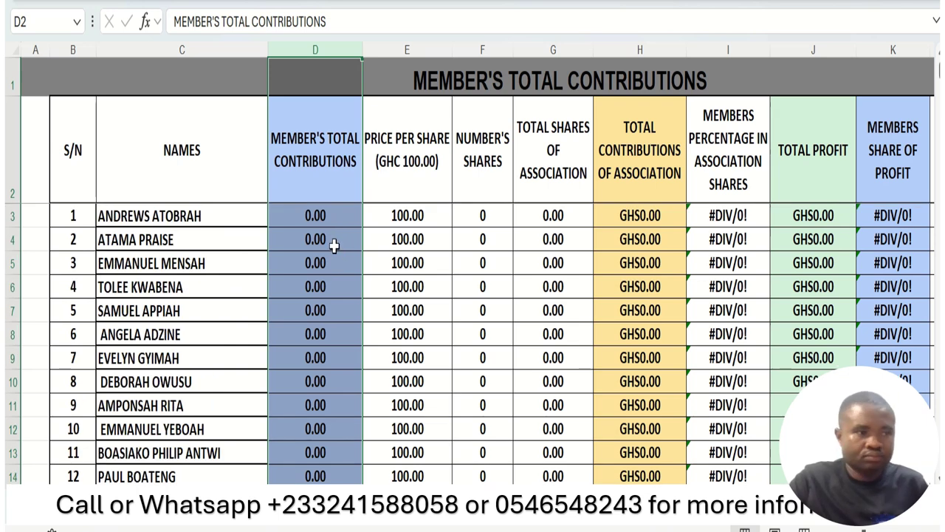
left_click(409, 51)
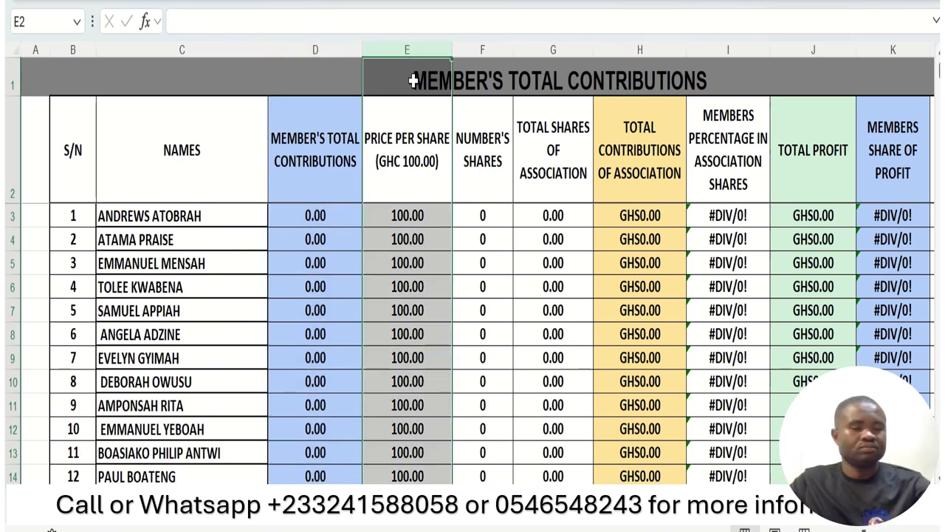
left_click(479, 46)
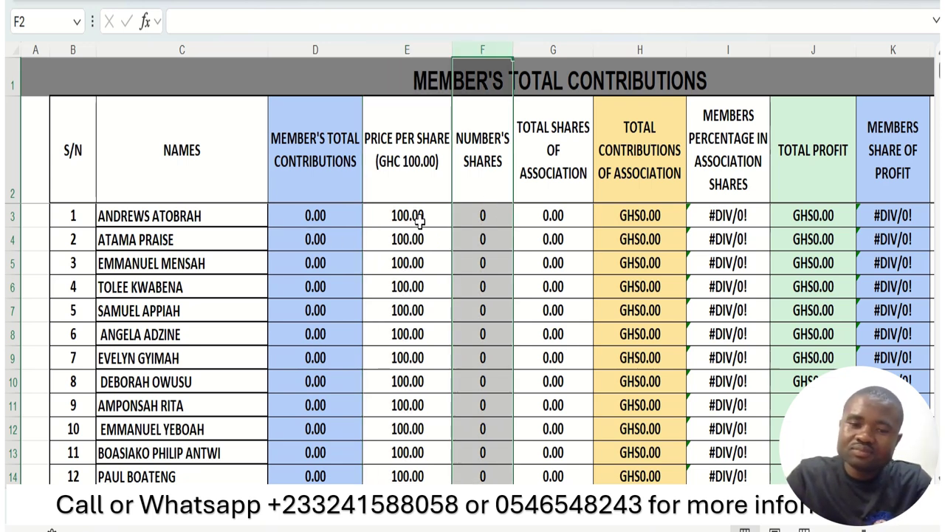
left_click(554, 46)
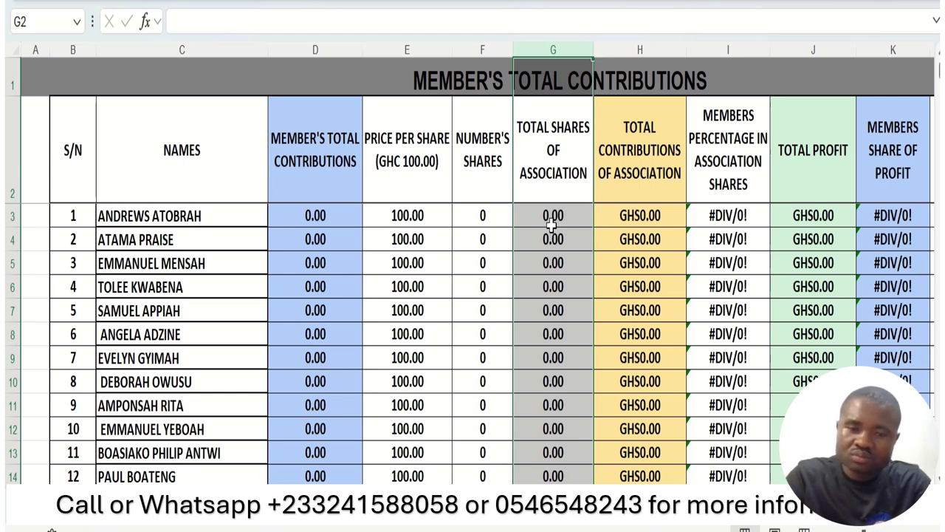
left_click(631, 41)
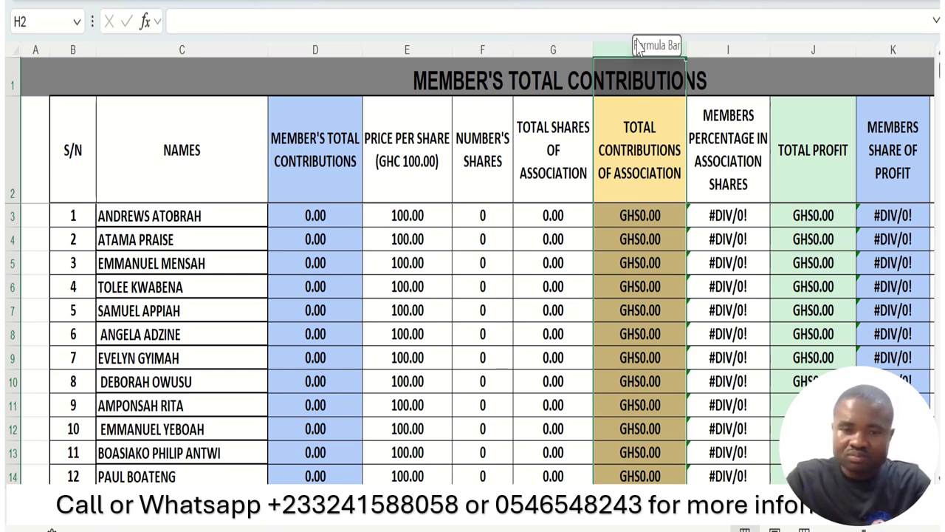
left_click(731, 49)
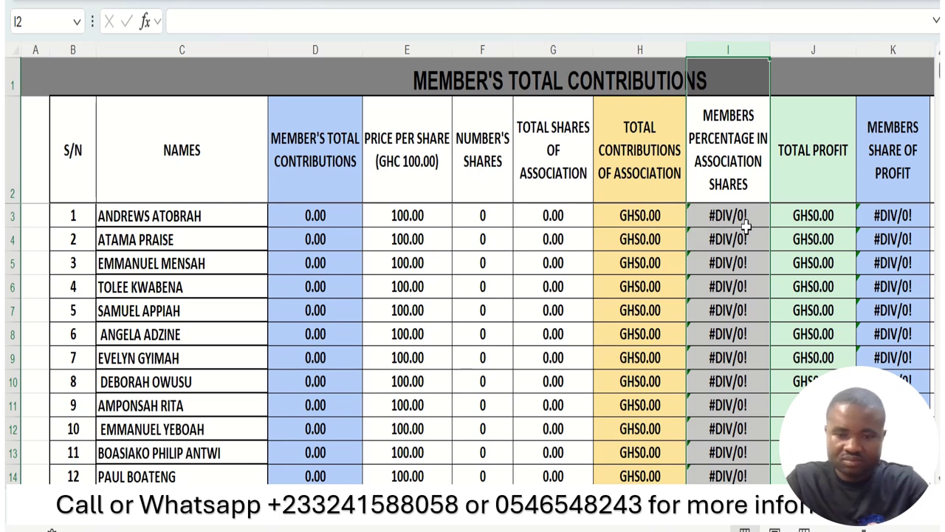
left_click(789, 49)
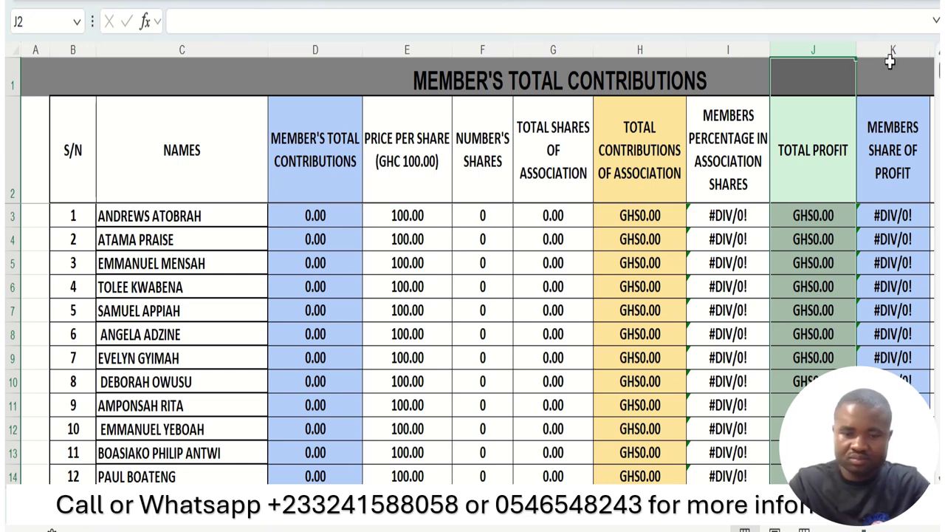
left_click(894, 68)
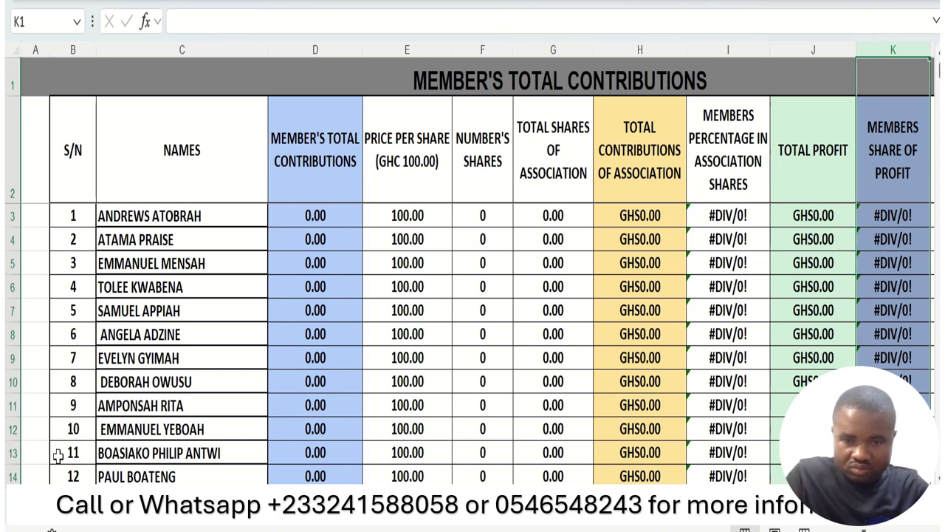
left_click_drag(607, 491, 635, 491)
left_click_drag(639, 524, 638, 527)
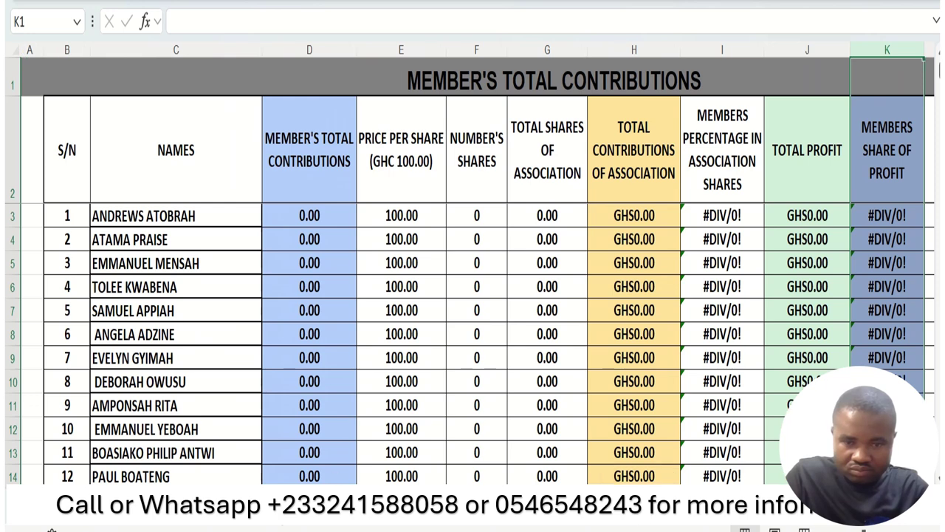
Look through the individual statement of account sheets of the first four members.
left_click(277, 526)
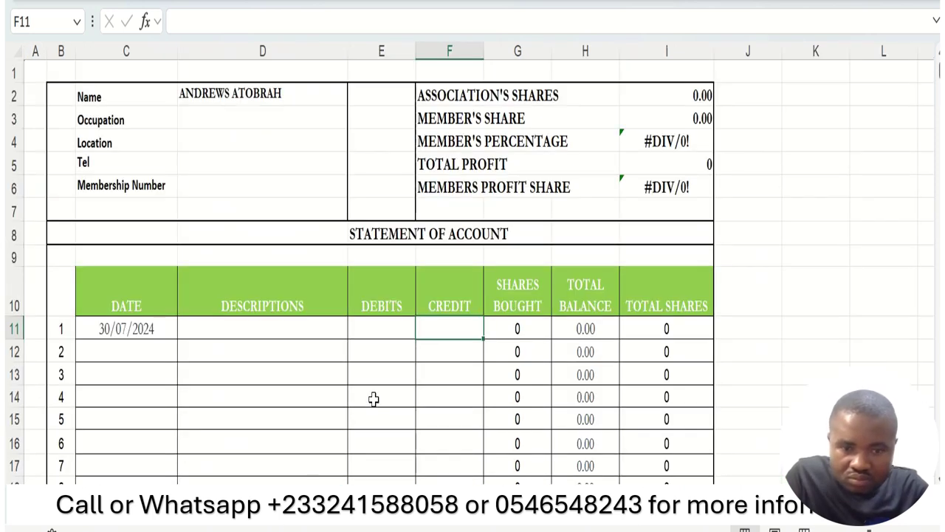
scroll(384, 399, "down", 6)
scroll(391, 391, "down", 5)
scroll(390, 391, "up", 11)
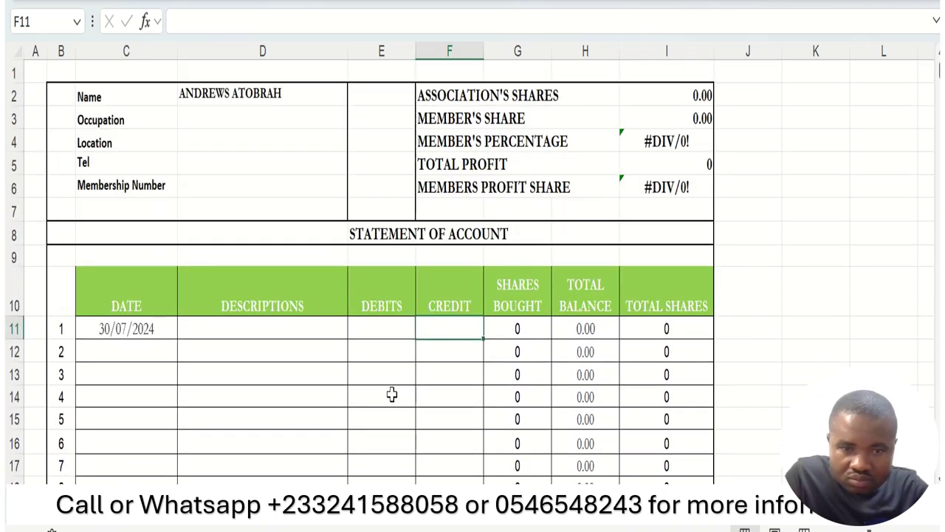
left_click(373, 524)
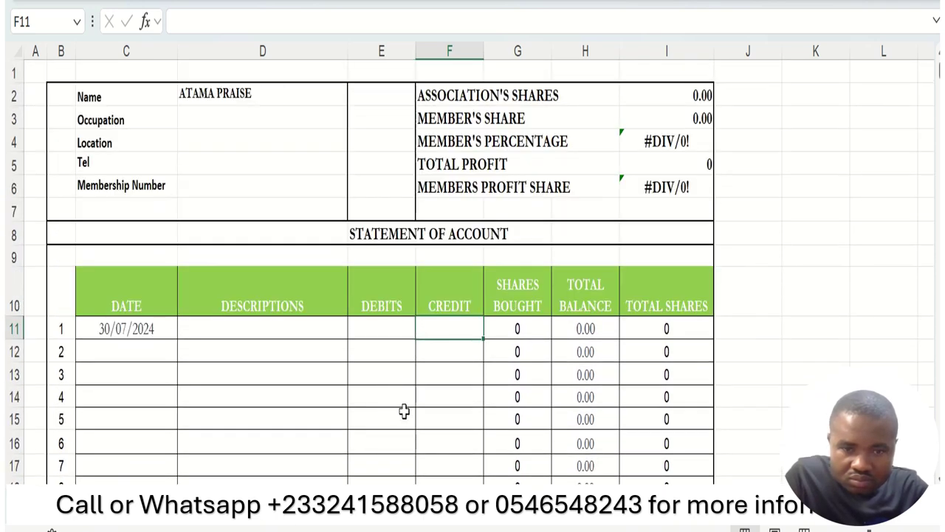
key("ctrl+Page_Down")
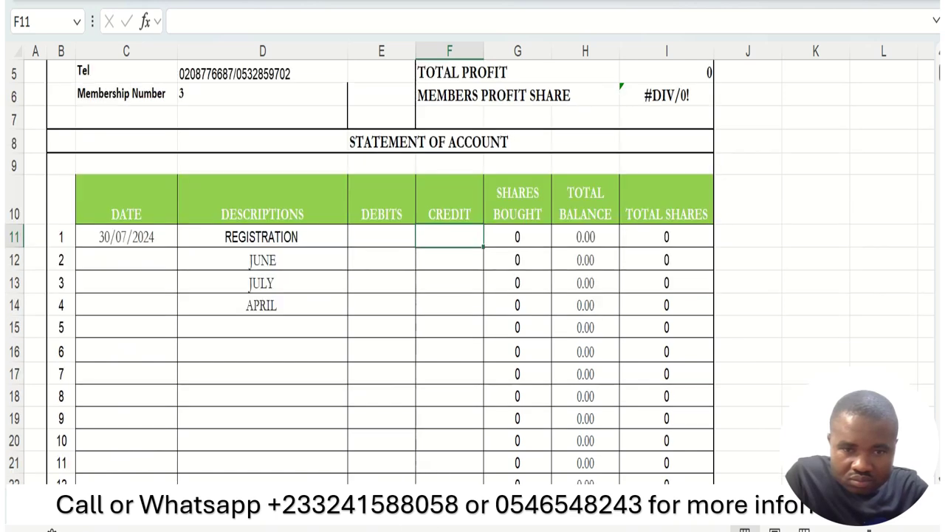
key("ctrl+Page_Down")
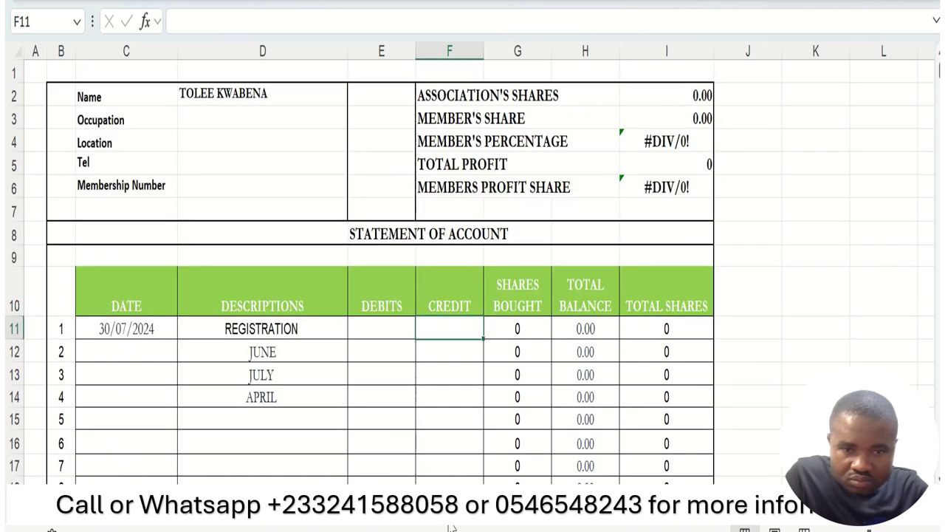
Enter a credit of 5000 in the 30/07/2024 row (F11) of the first member's statement.
key("ctrl+Page_Up")
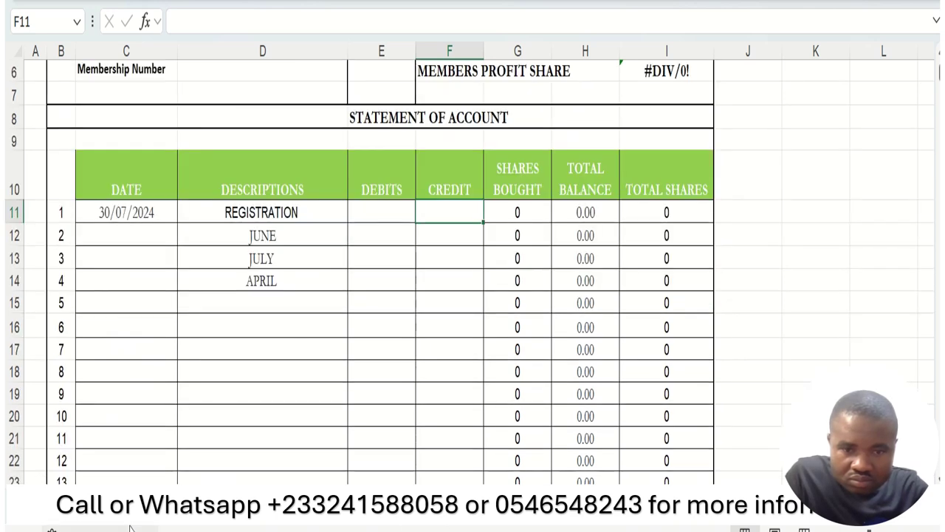
key("ctrl+Page_Up")
key("ctrl+Page_Up")
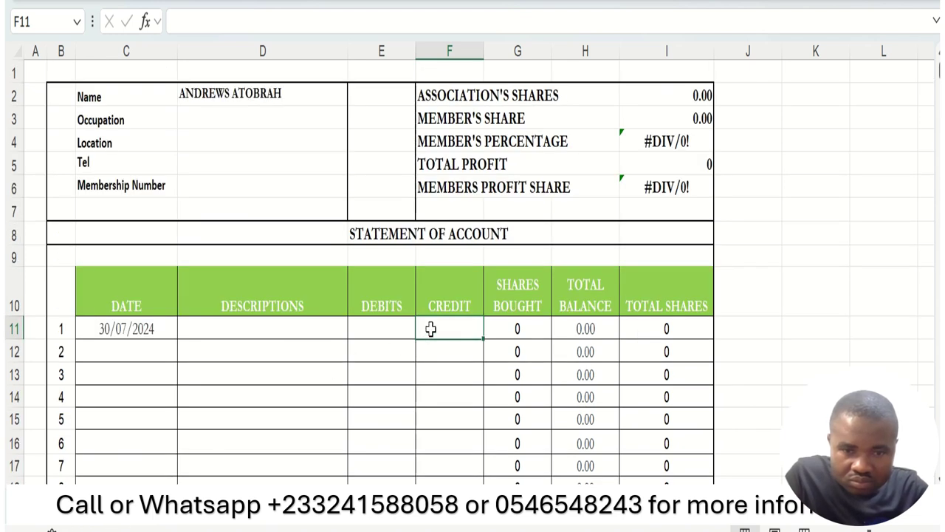
type("5000")
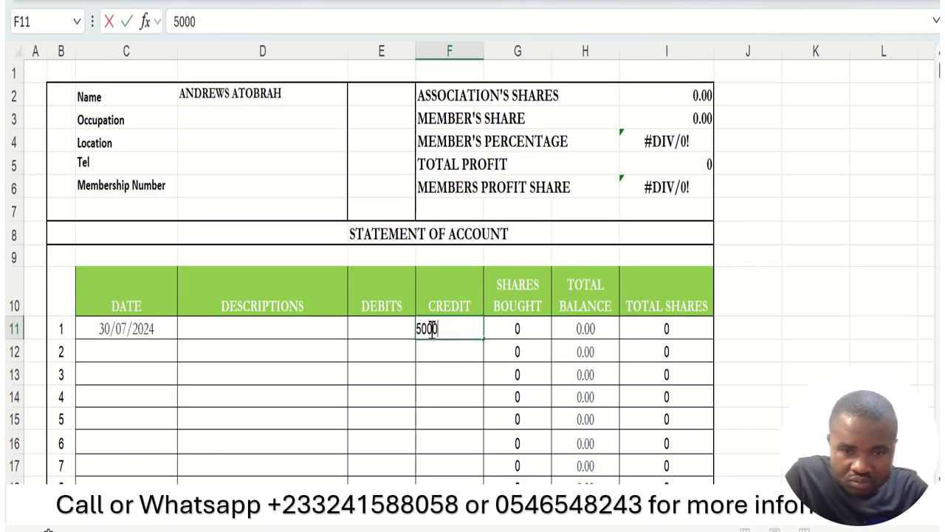
key("Return")
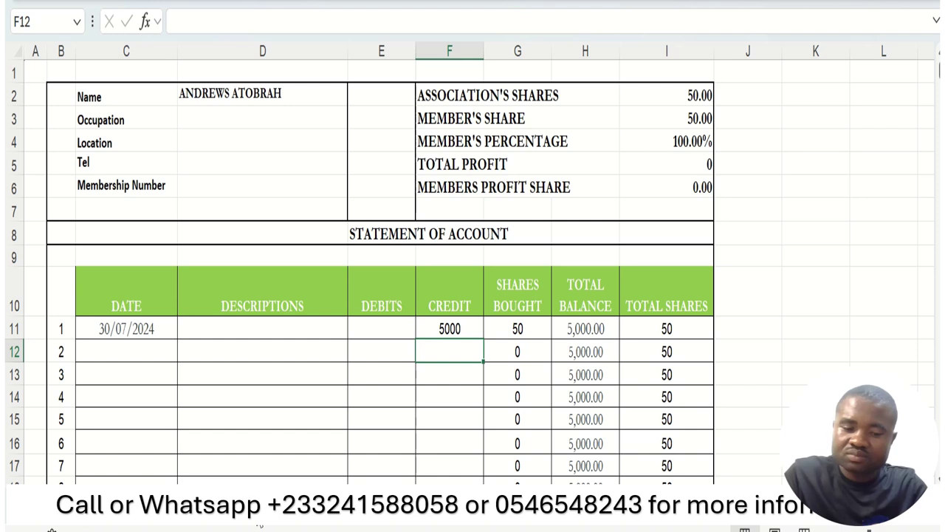
Enter a credit of 6000 in the 30/07/2024 row (F11) of the second member's statement.
key("ctrl+Page_Down")
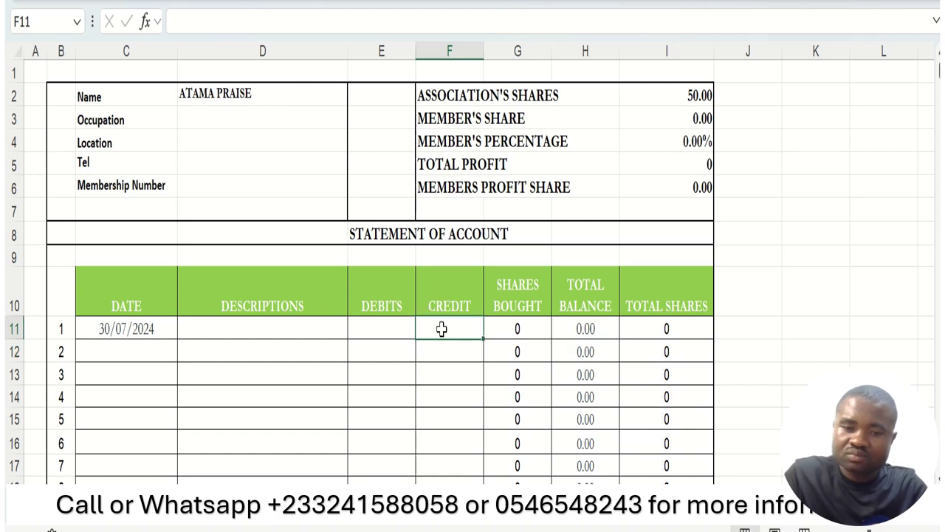
type("600")
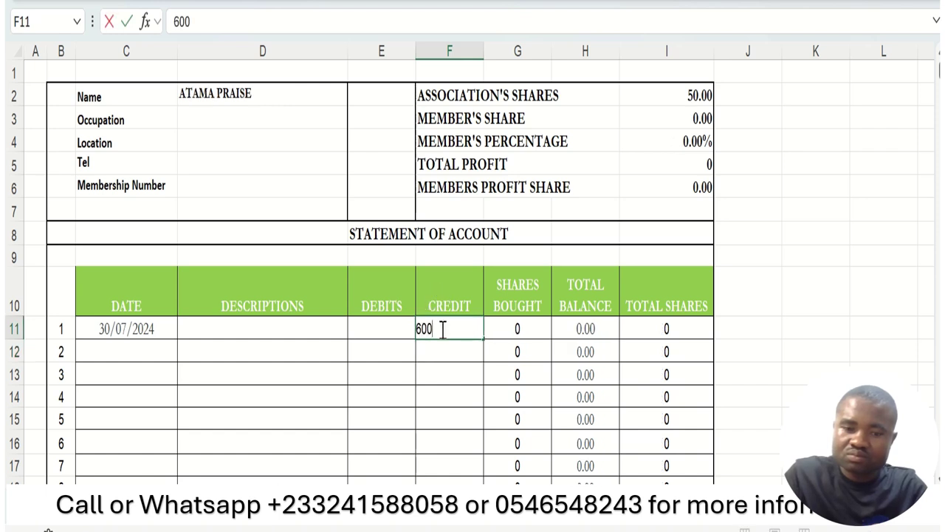
key("Return")
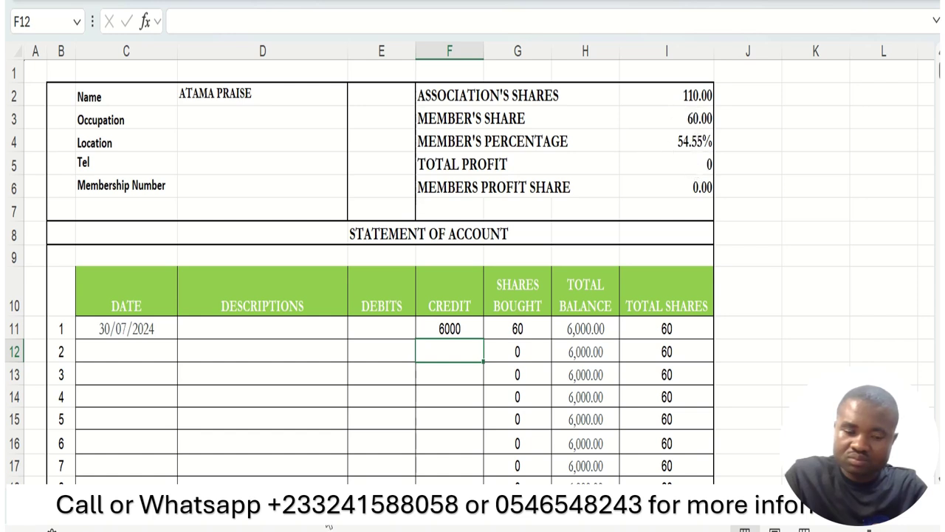
Enter a registration credit of 10000 in F11 of the third member's statement and check the share summary above it.
left_click(329, 526)
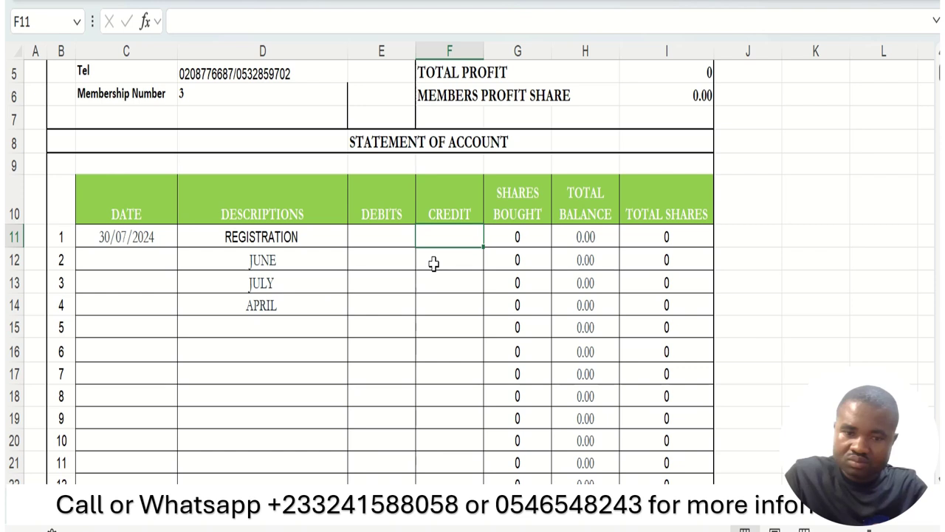
type("10000")
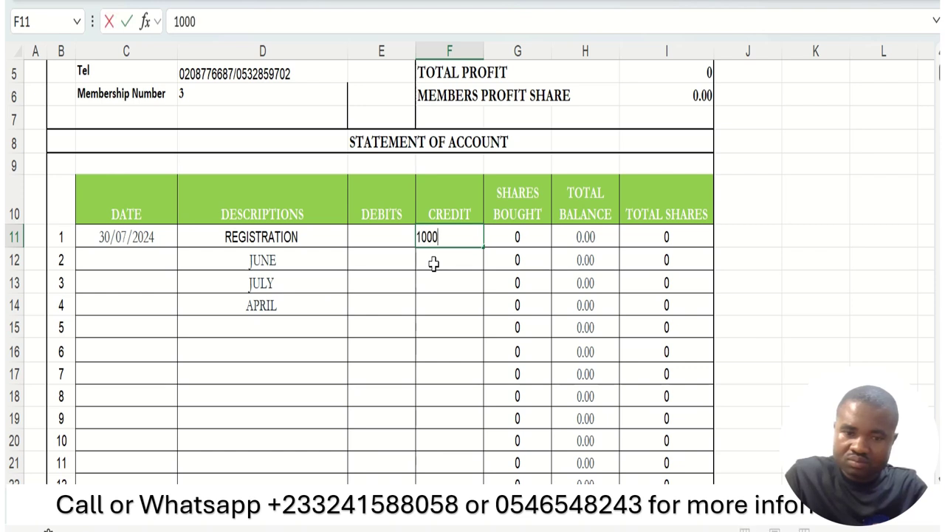
key("Return")
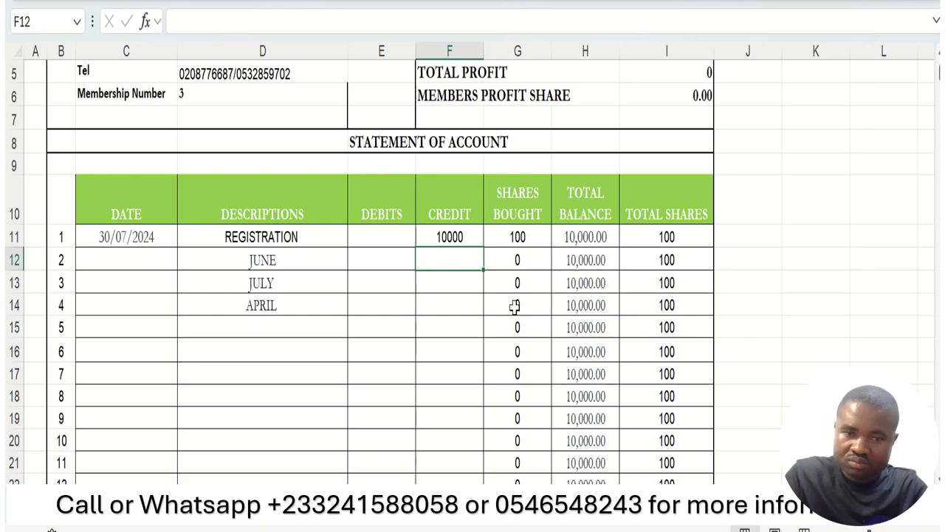
scroll(520, 308, "up", 2)
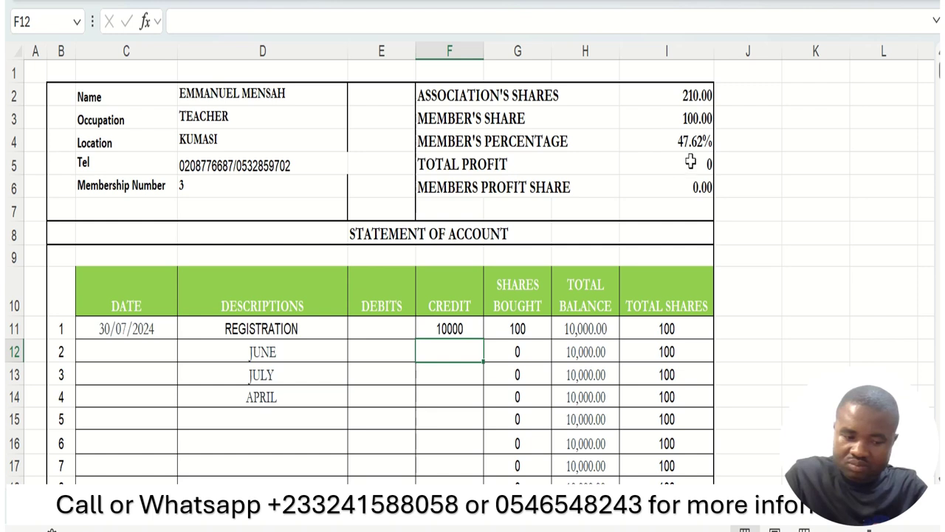
Enter a registration credit of 500 in F11 of the fourth member's statement.
key("ctrl+z")
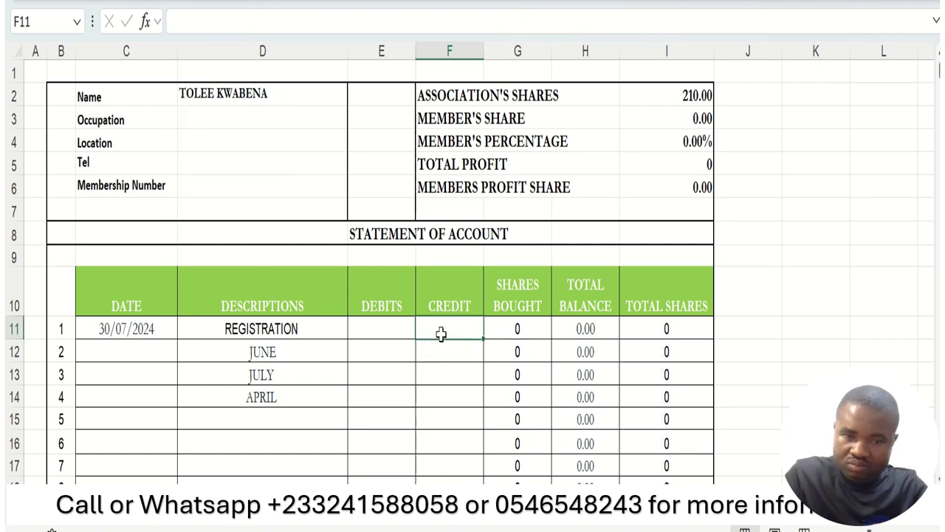
type("500")
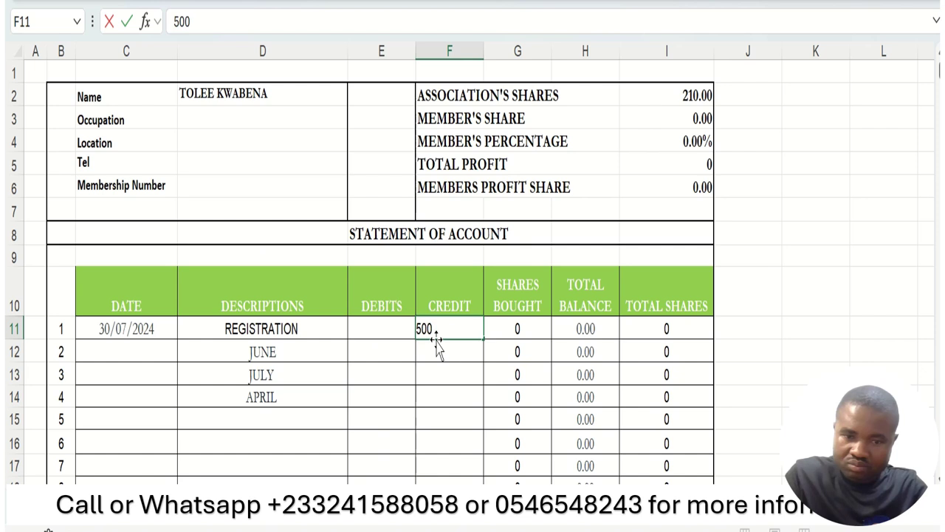
key("Return")
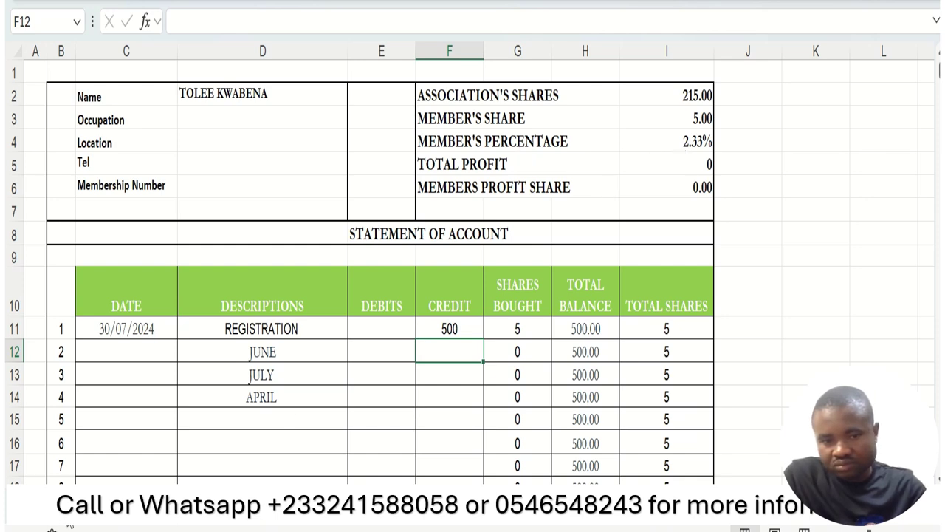
Check the members' total contributions summary and enter a second credit of 3000 in F12 of the first member's statement.
left_click(108, 527)
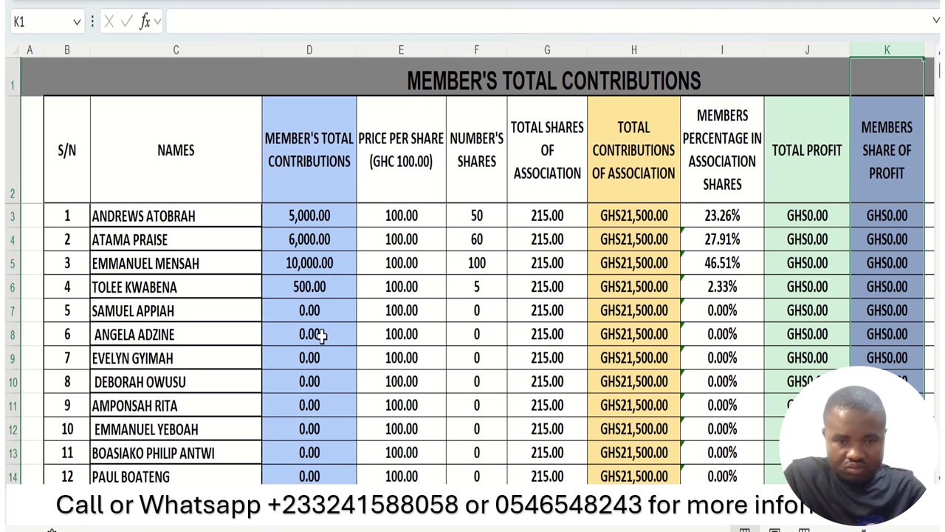
key("ctrl+Page_Down")
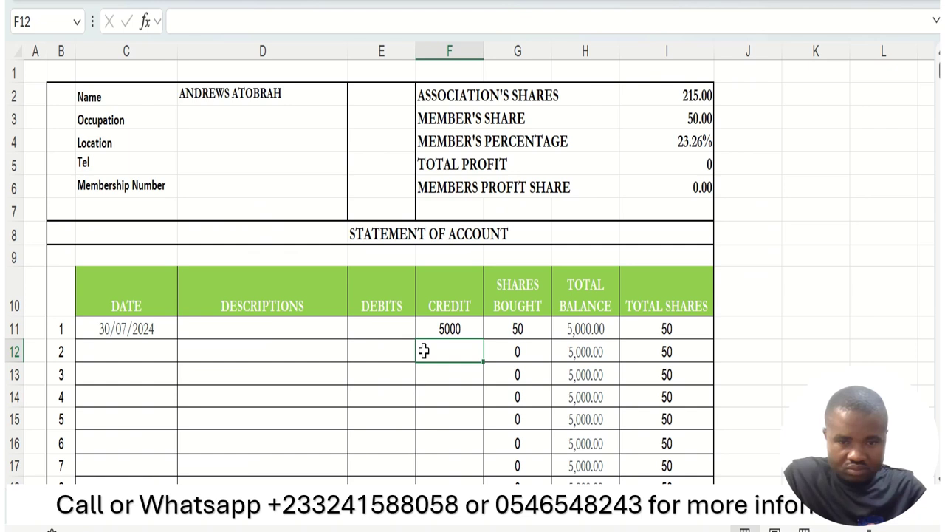
type("3000")
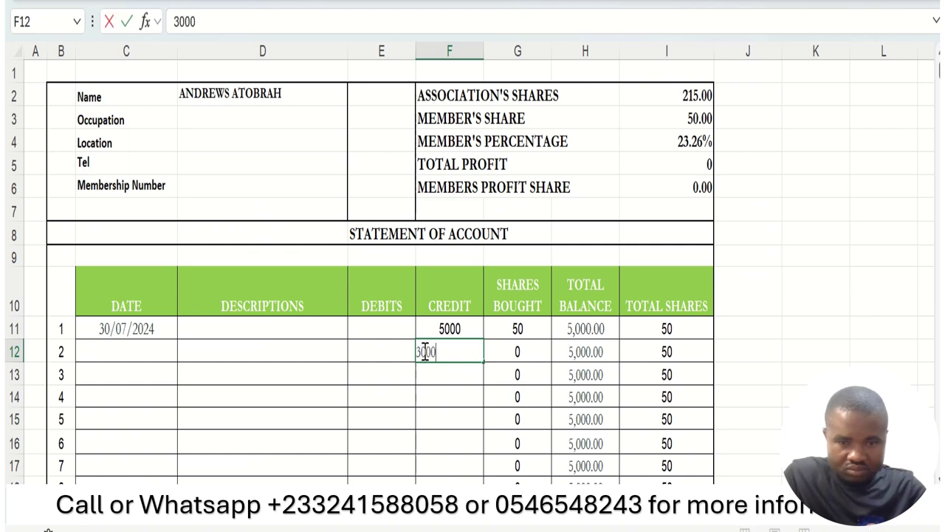
key("Return")
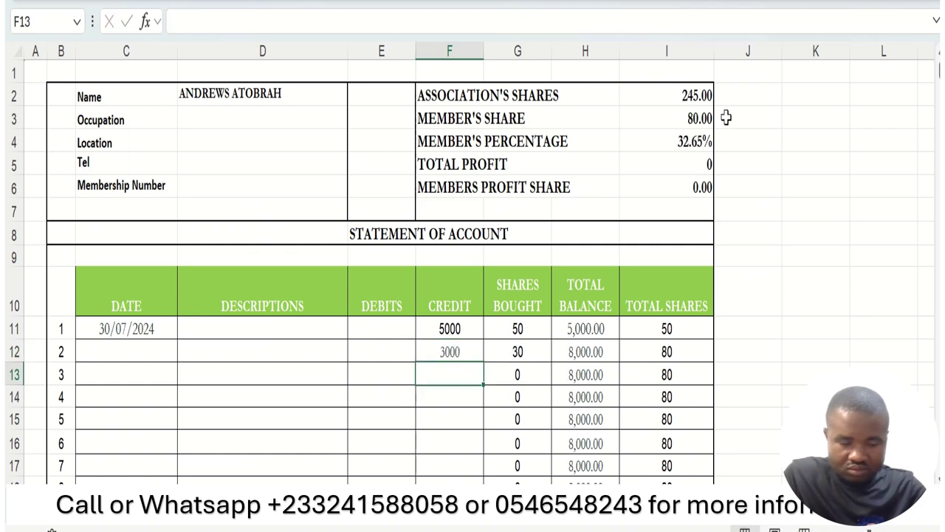
Examine the members' percentage in association shares column in the members' total contributions summary.
scroll(595, 443, "down", 1)
scroll(613, 399, "up", 1)
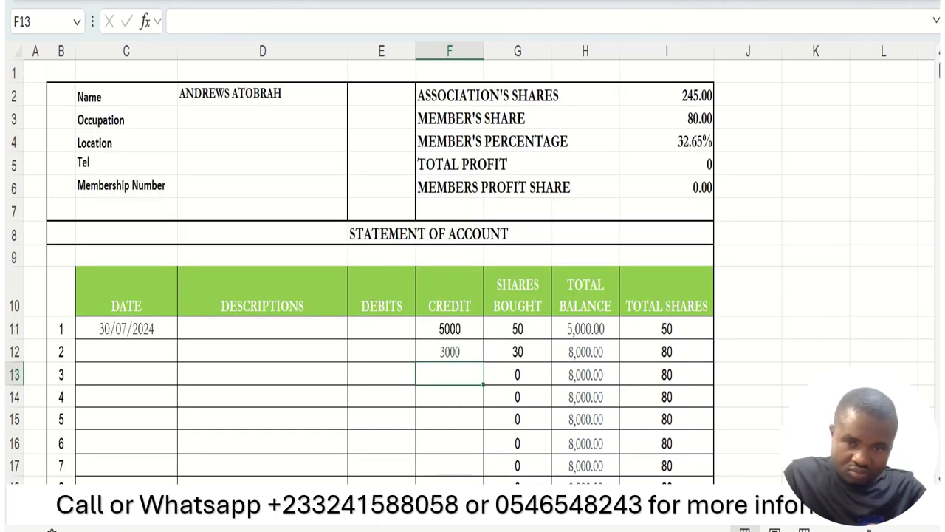
key("ctrl+Page_Up")
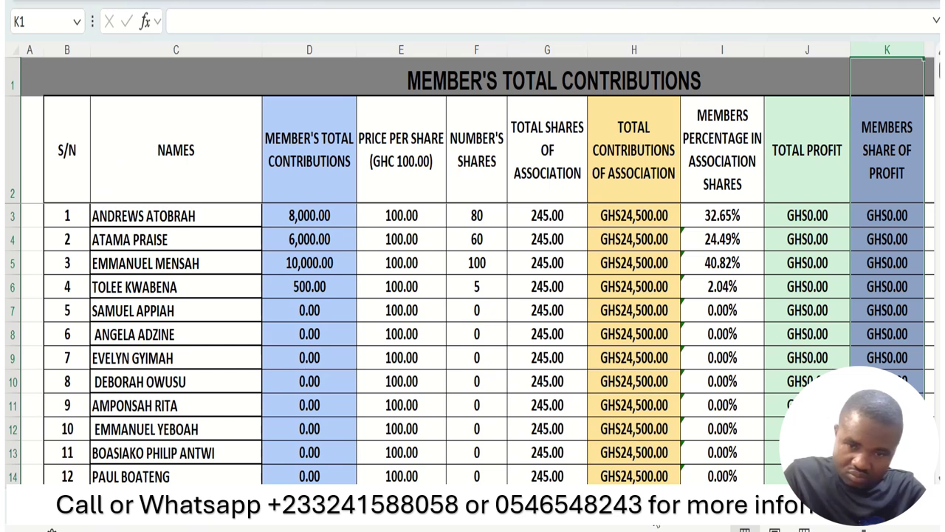
scroll(646, 443, "right", 2)
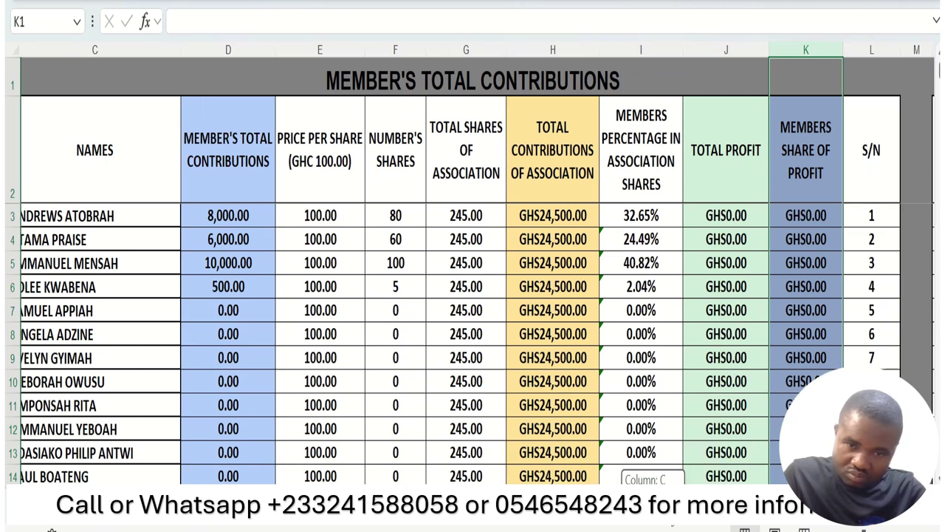
left_click(625, 46)
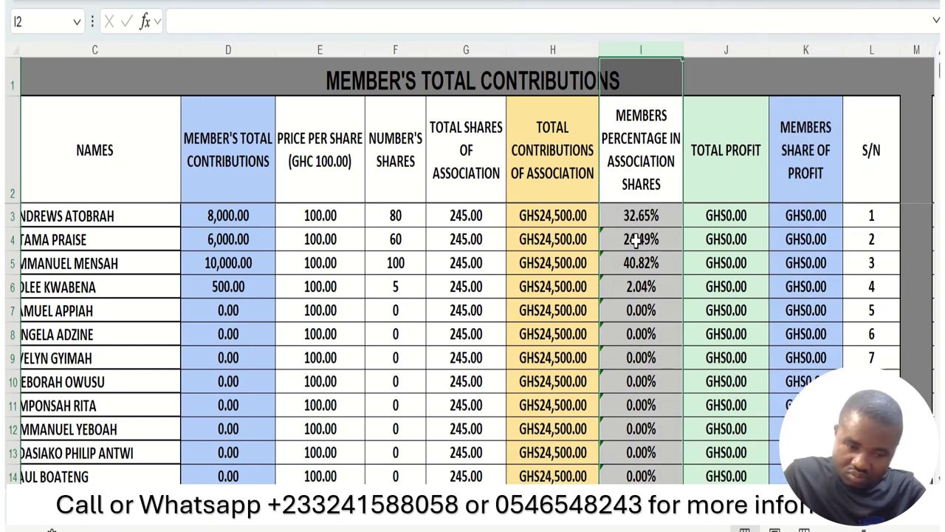
scroll(665, 280, "right", 1)
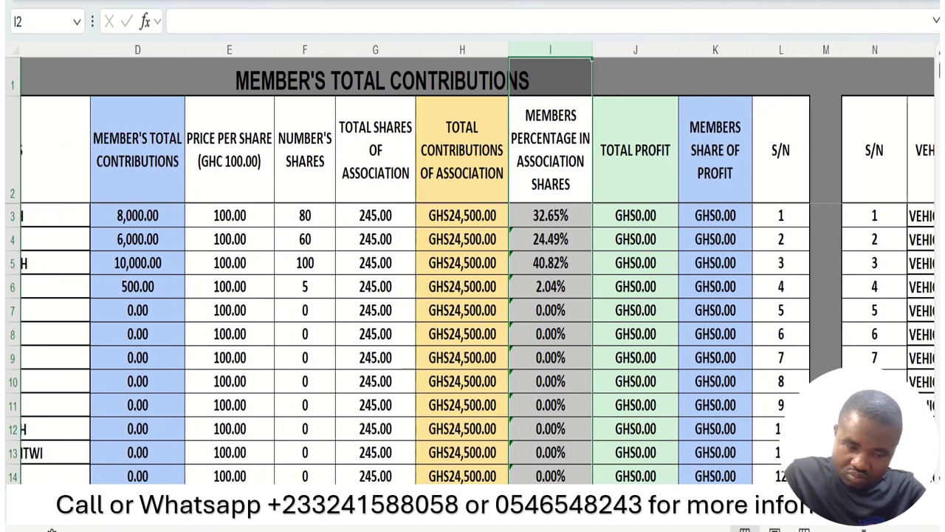
Enter a registration credit of 500 in F11 of the fifth member's statement and check the share summary above it.
left_click(430, 527)
key("ctrl+Page_Down")
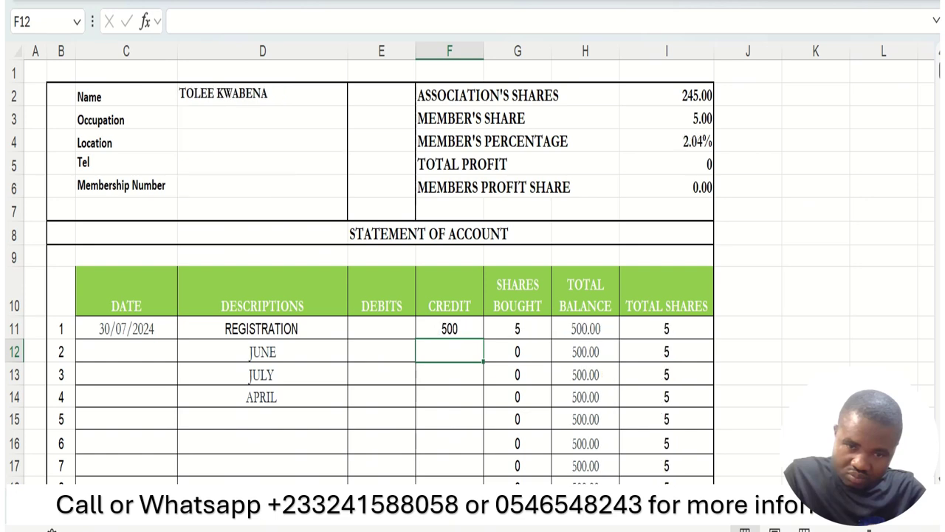
key("ctrl+Page_Down")
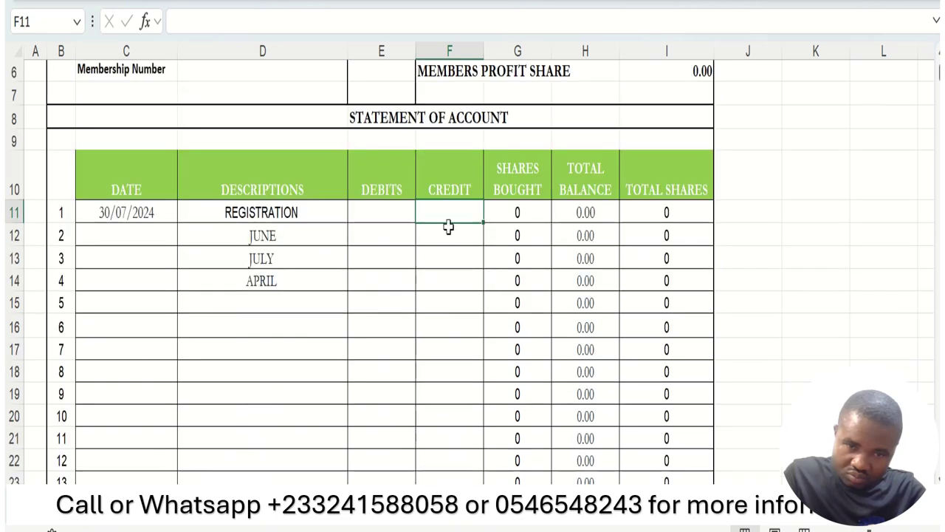
type("500")
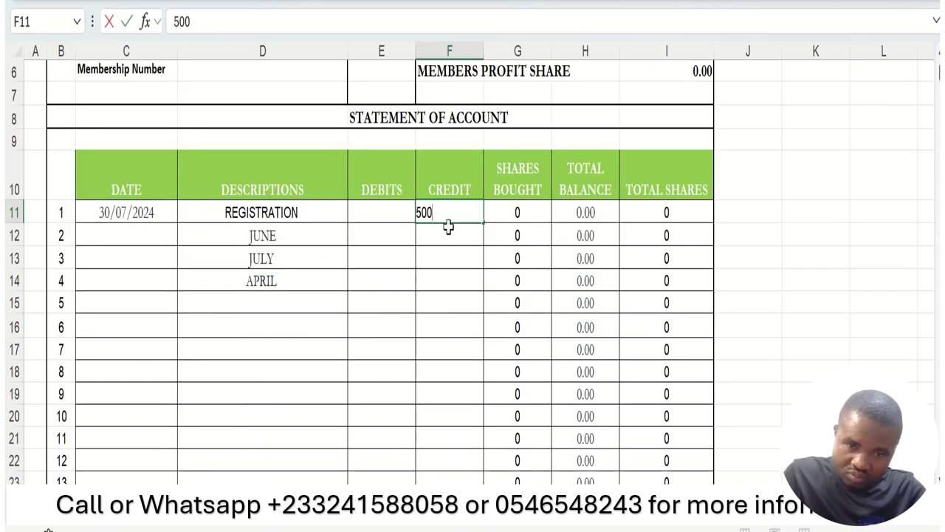
key("Return")
scroll(532, 229, "up", 2)
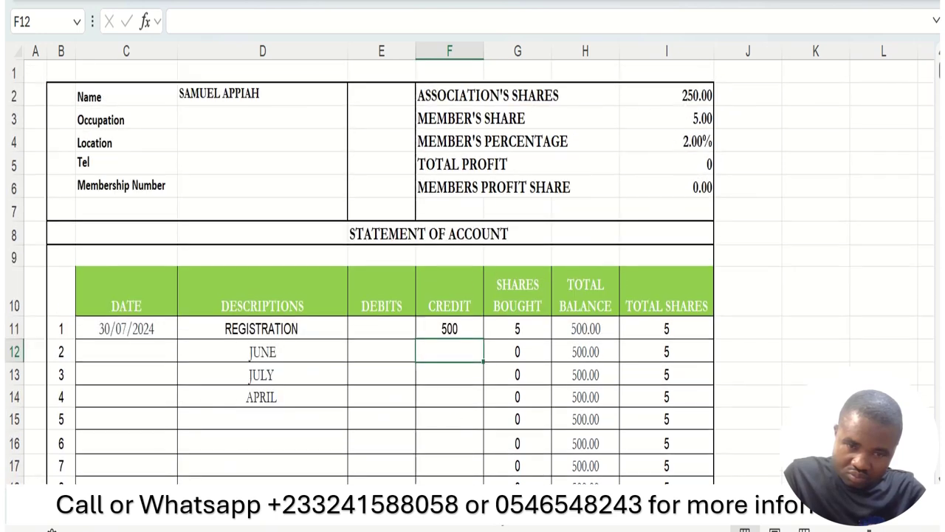
Enter a registration credit of 550 in F11 of the sixth member's statement and correct it to 600.
key("ctrl+Page_Down")
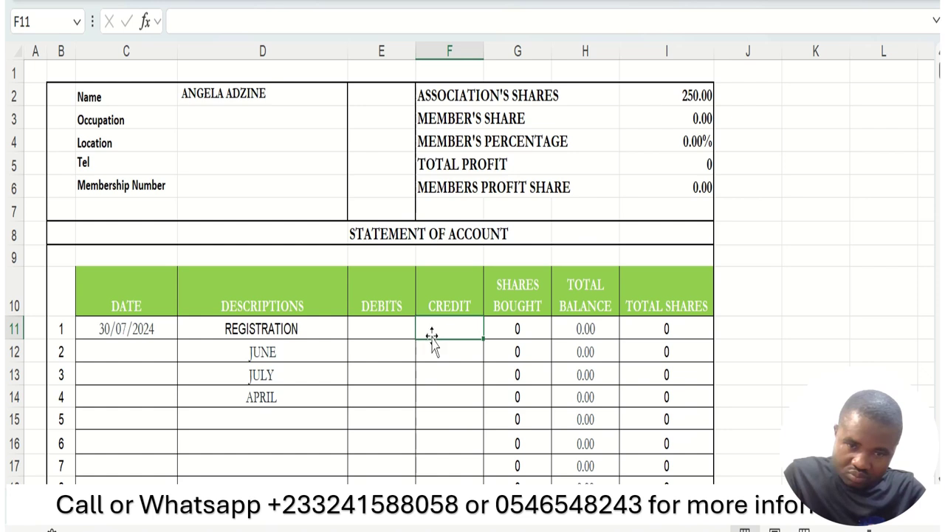
type("550")
key("Return")
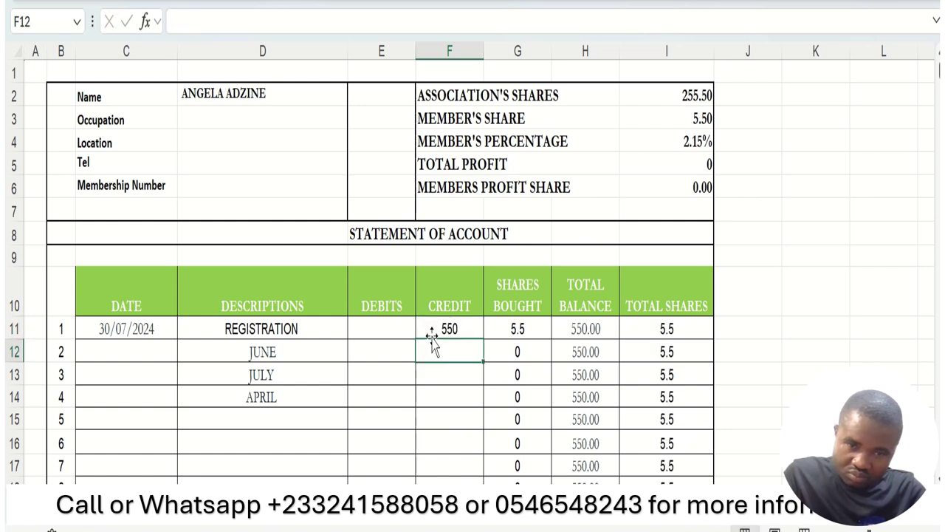
left_click(428, 330)
type("600")
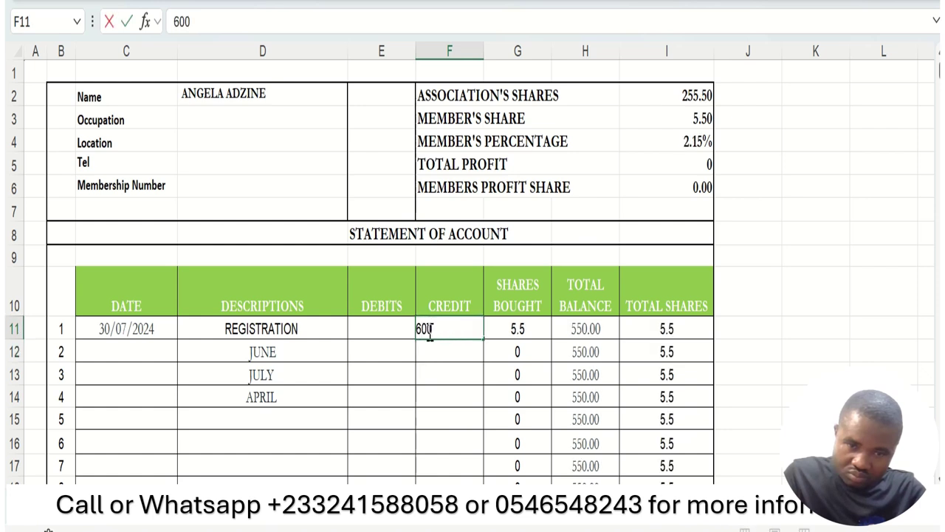
key("Return")
Enter credits of 700 for June and 800 for July in F12 and F13 of the sixth member's statement.
type("700")
key("Return")
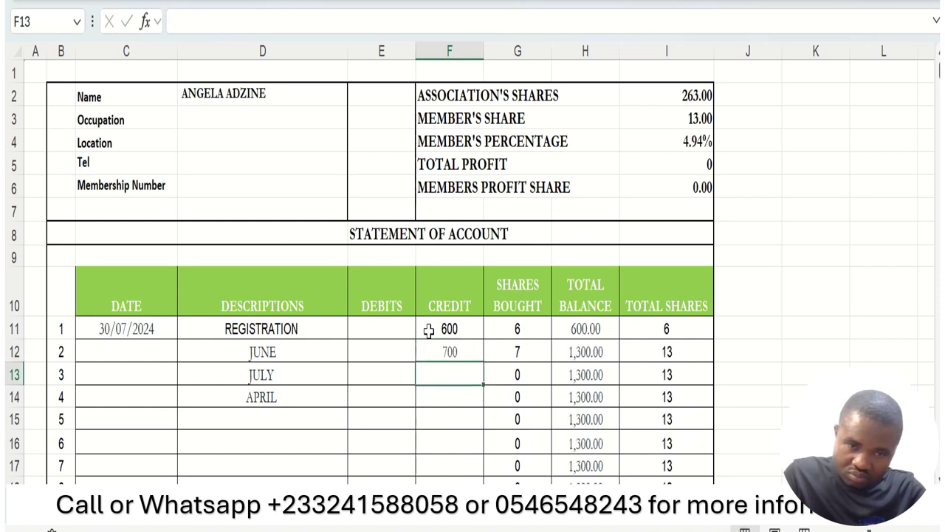
type("800")
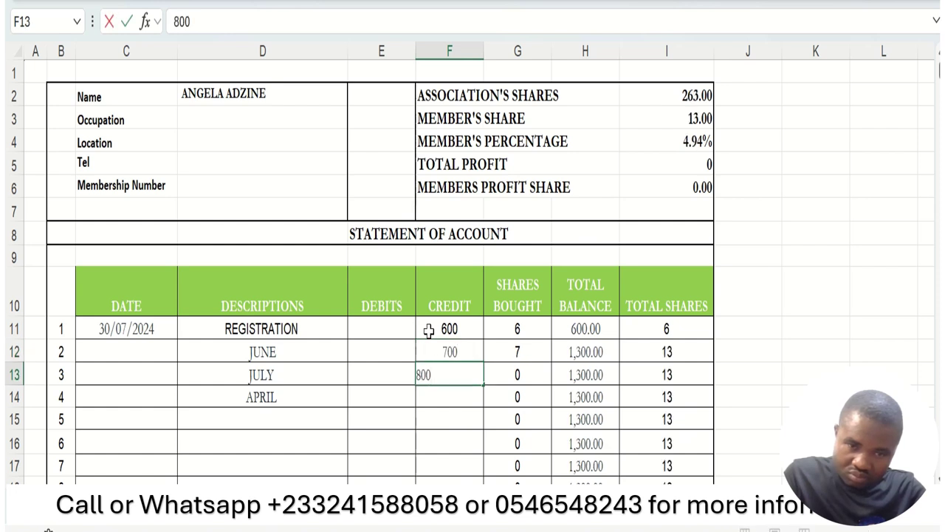
key("Return")
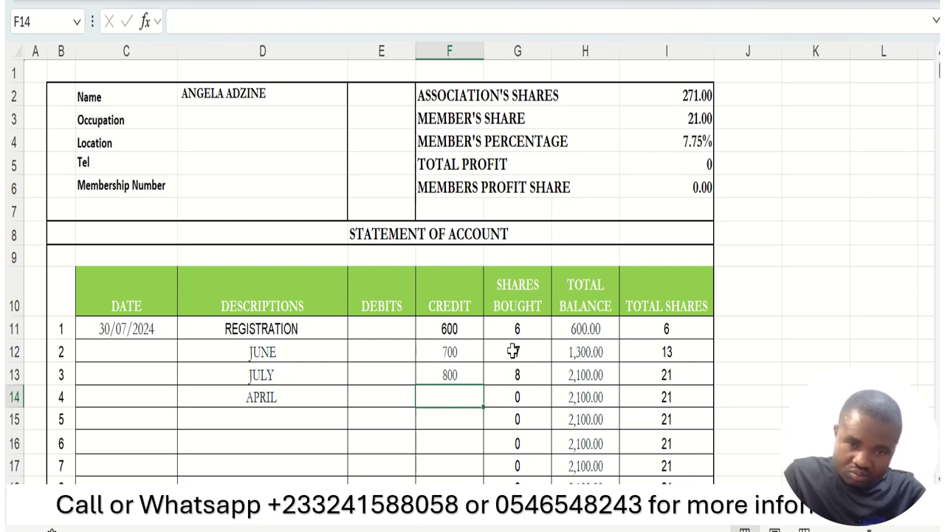
Enter a debit of 1000 in the April row (E14) of the sixth member's statement and check the share summary.
scroll(583, 360, "down", 1)
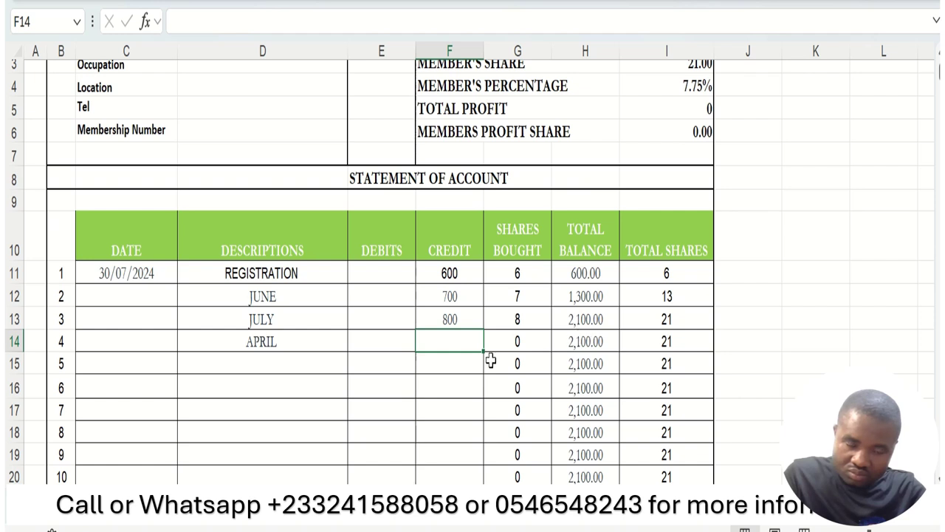
left_click(392, 342)
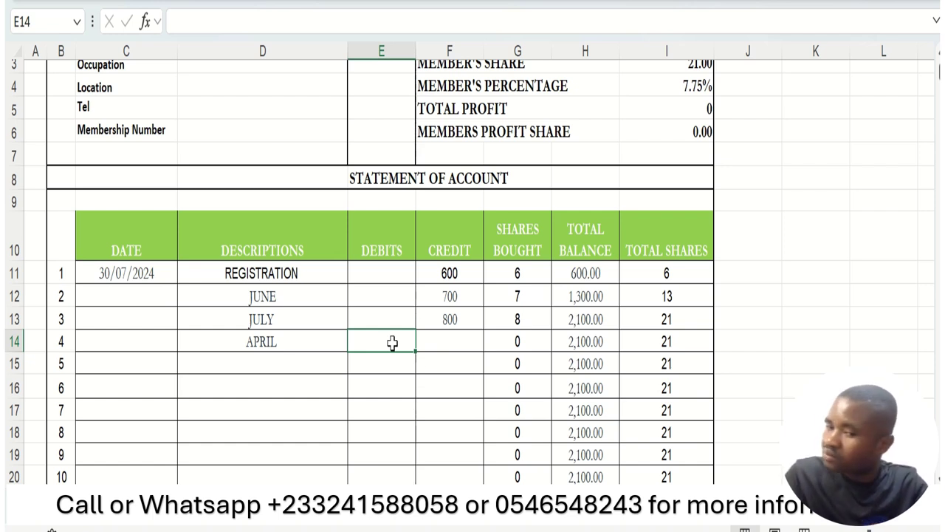
type("1000")
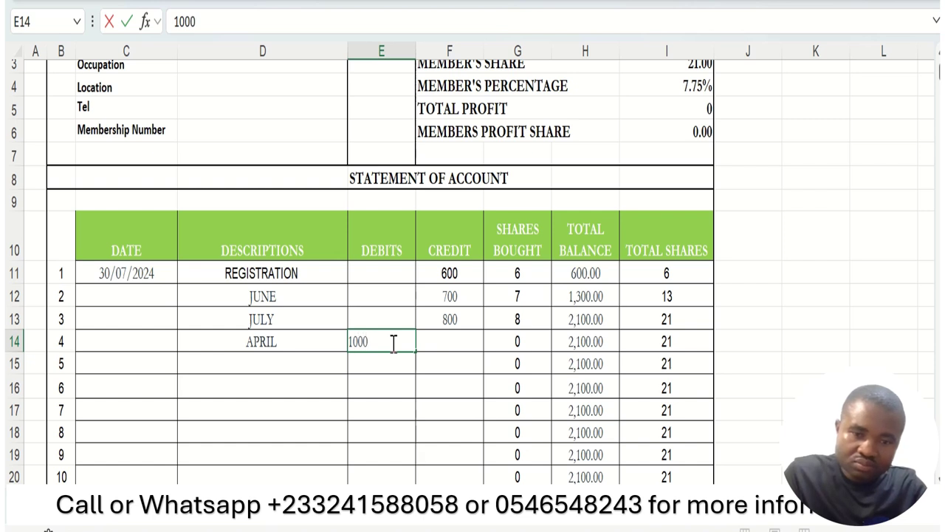
key("Return")
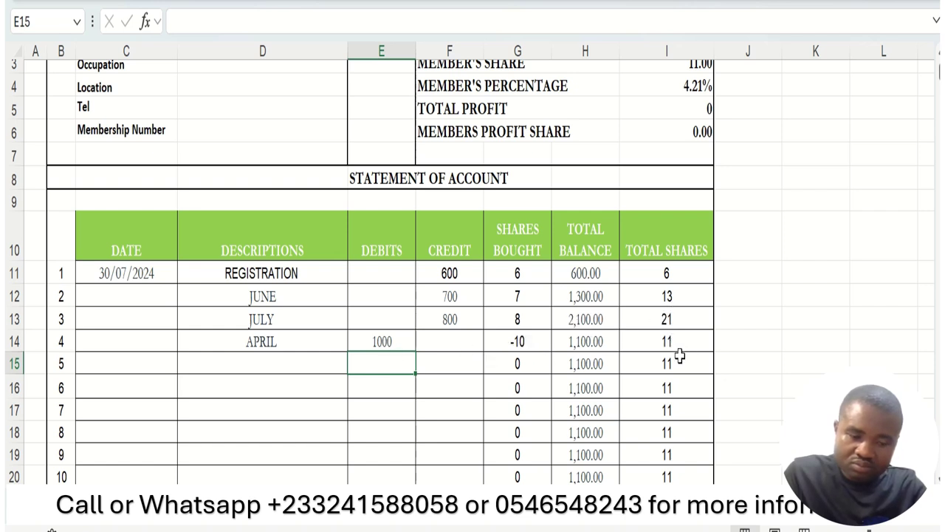
scroll(679, 356, "up", 1)
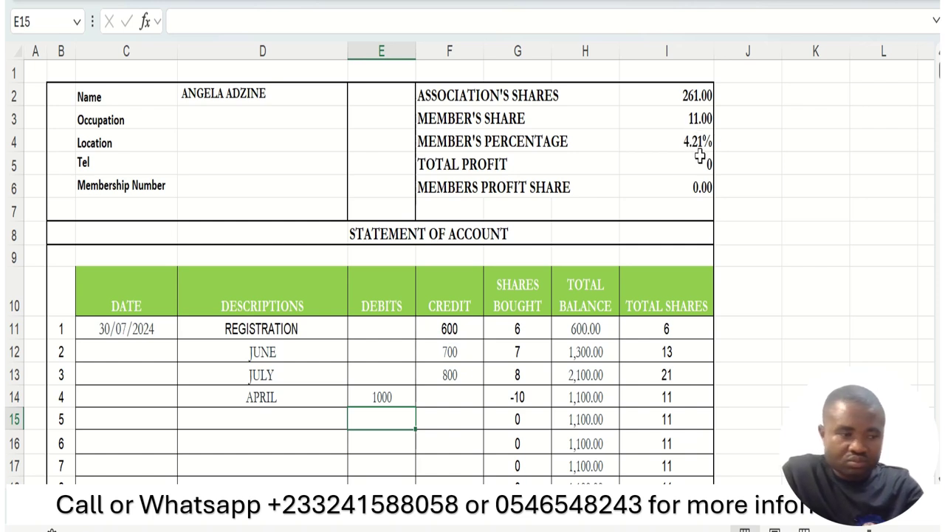
Clear the sixth member's April debit in E14 and re-enter it as 1000.
left_click(379, 390)
key("Delete")
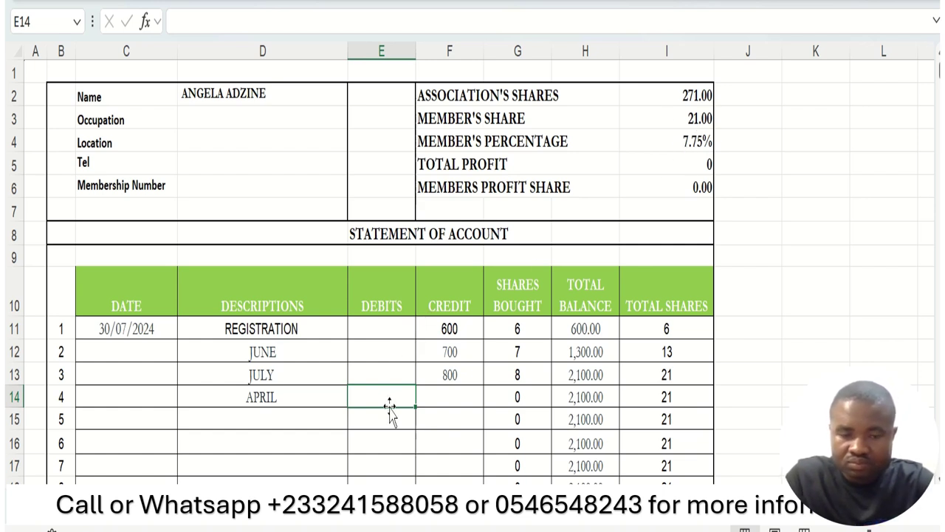
type("1000")
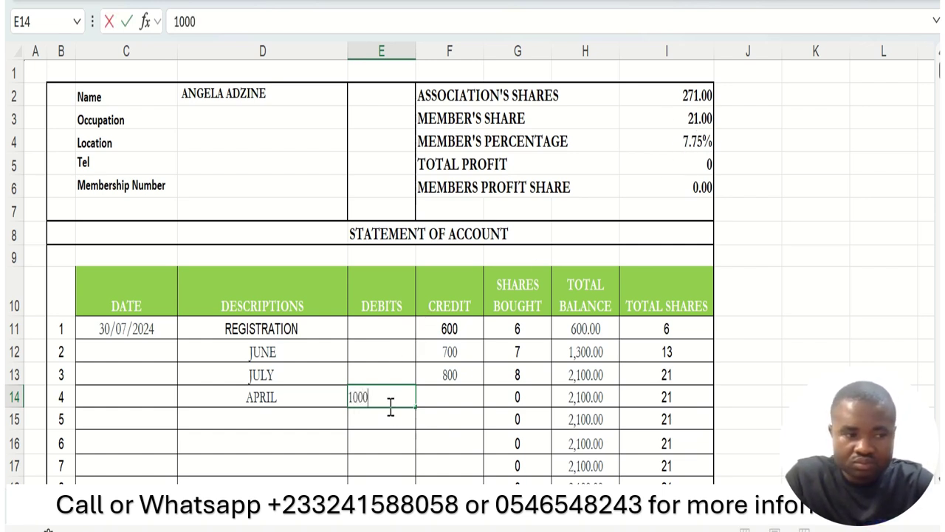
key("Return")
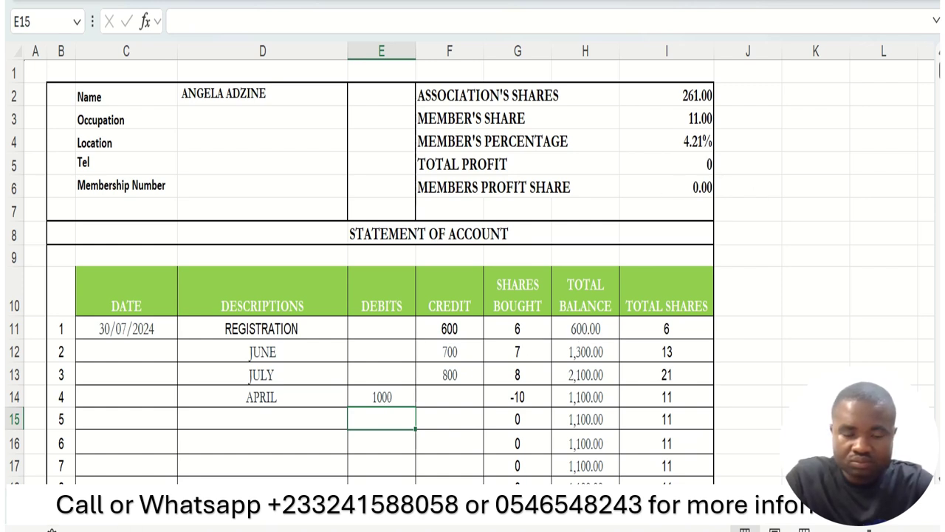
Review the total profit column of the members' summary and the expenses, income, net profit and accumulated profit columns of the vehicle total income table.
key("ctrl+Page_Down")
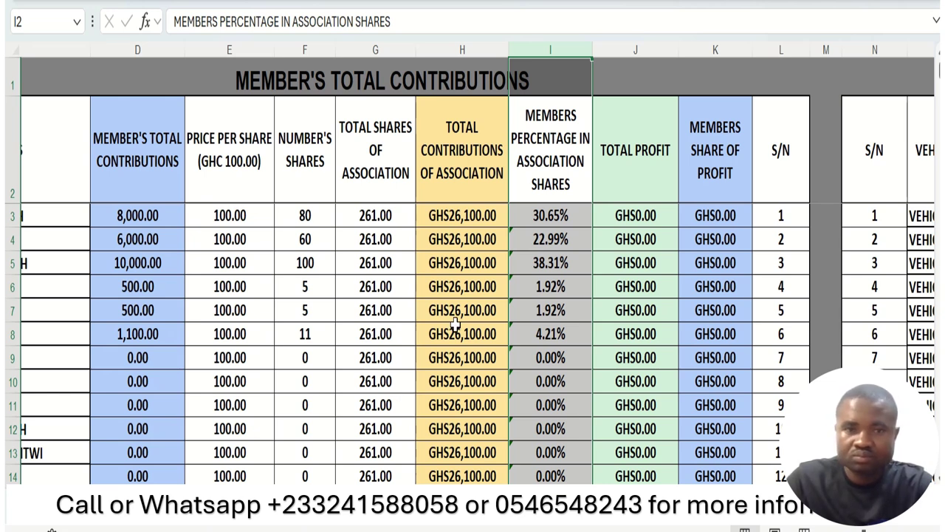
left_click(635, 50)
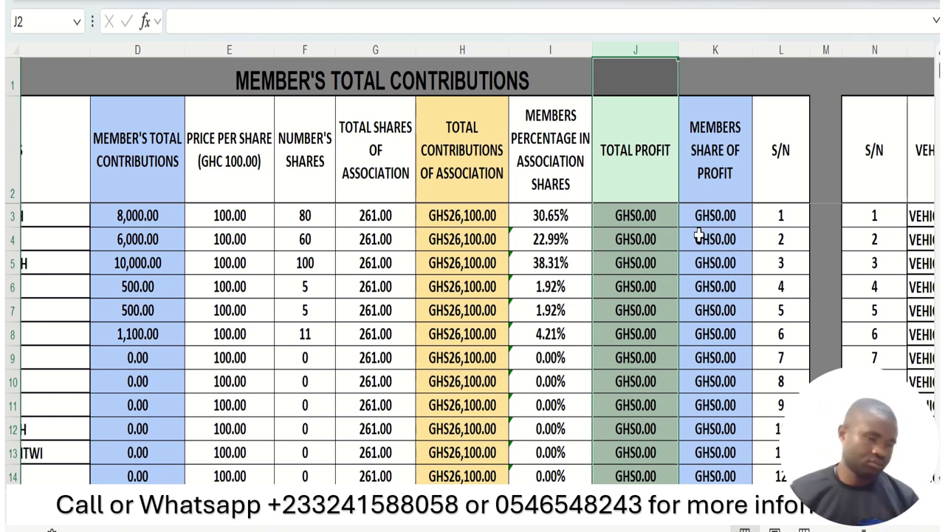
left_click_drag(705, 527, 738, 527)
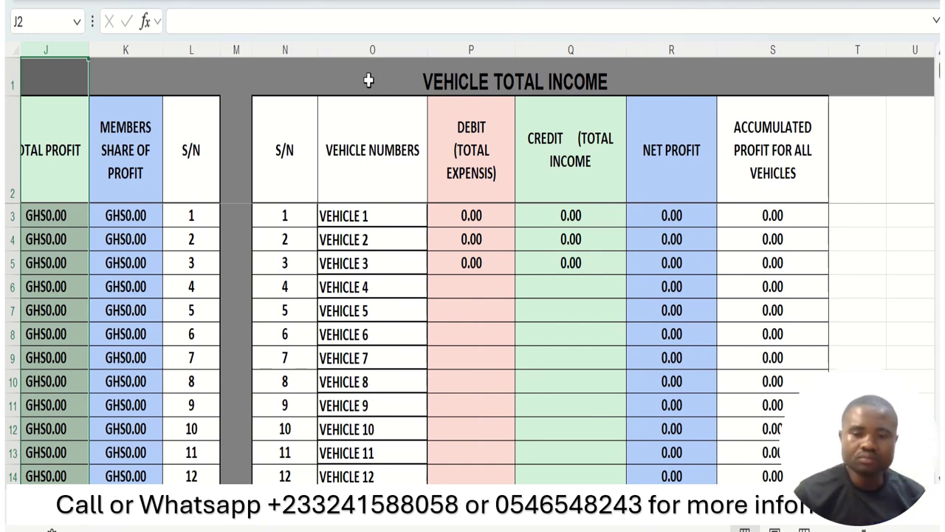
left_click(344, 46)
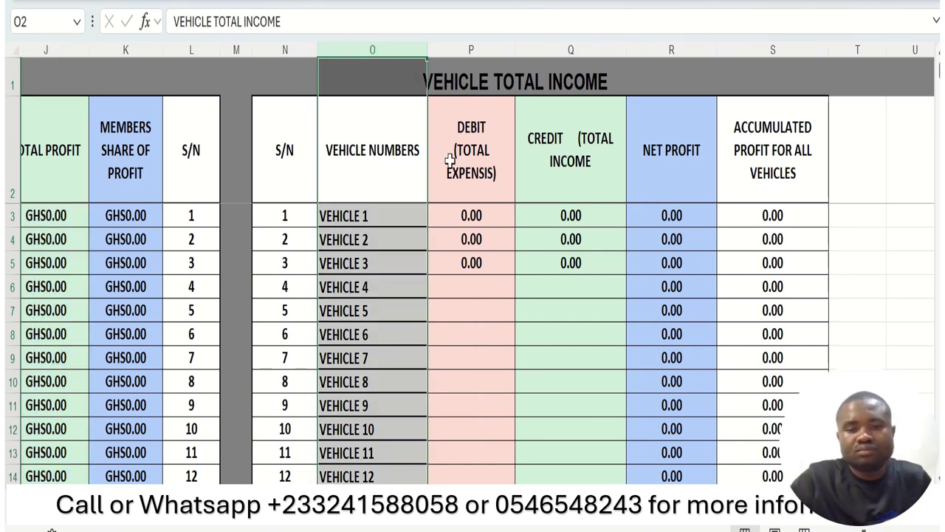
left_click(468, 45)
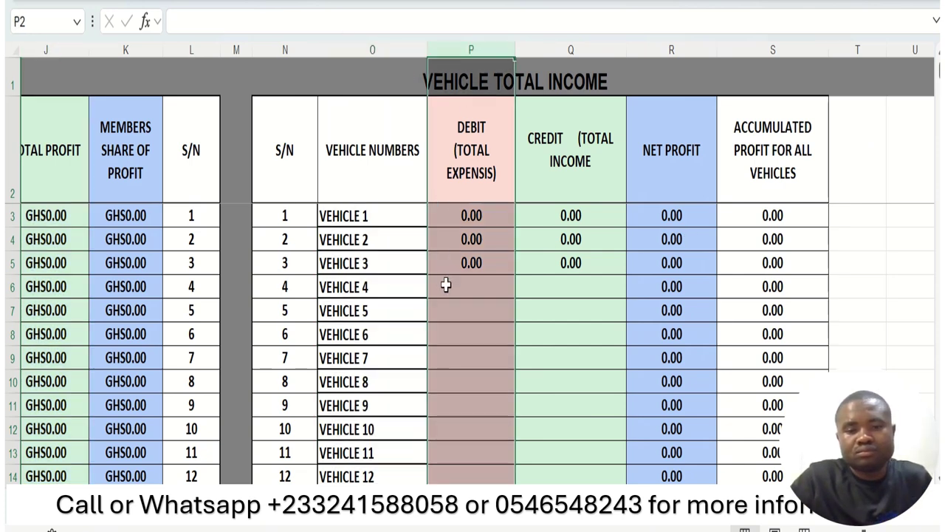
left_click(550, 45)
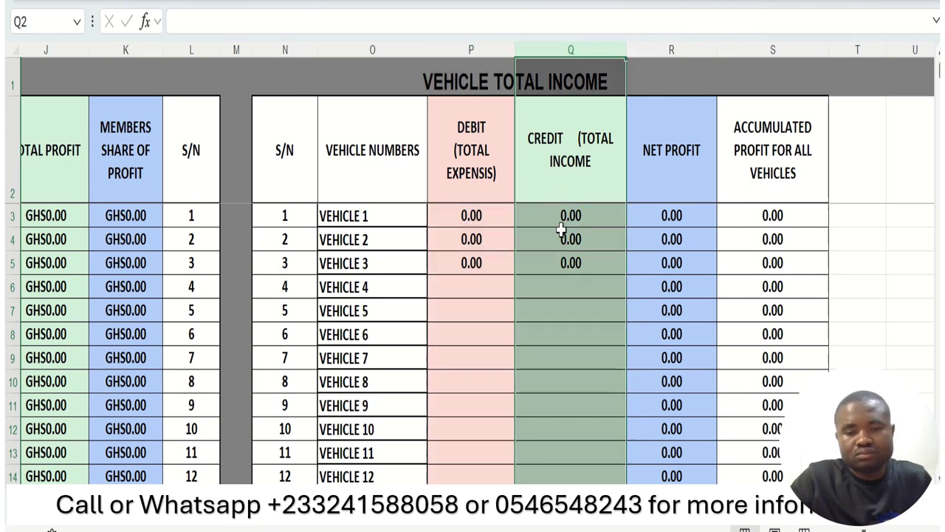
left_click(663, 50)
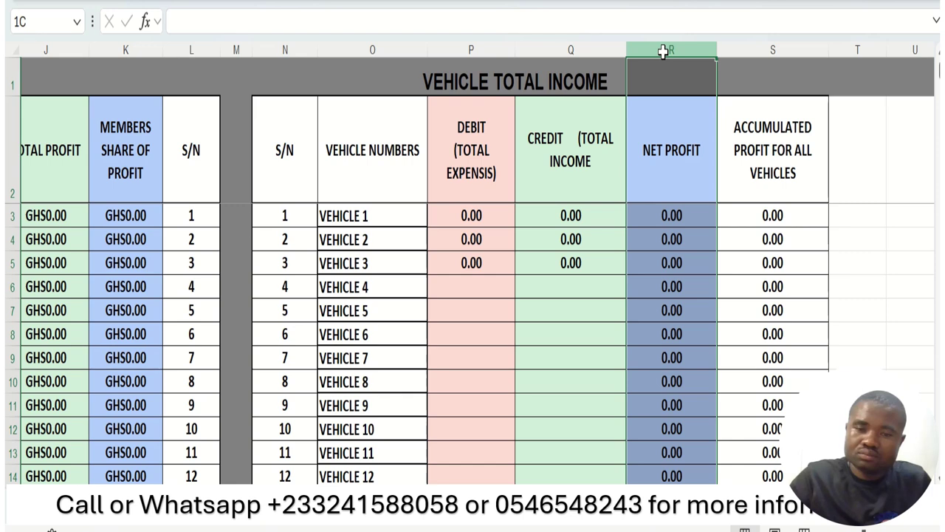
left_click(762, 53)
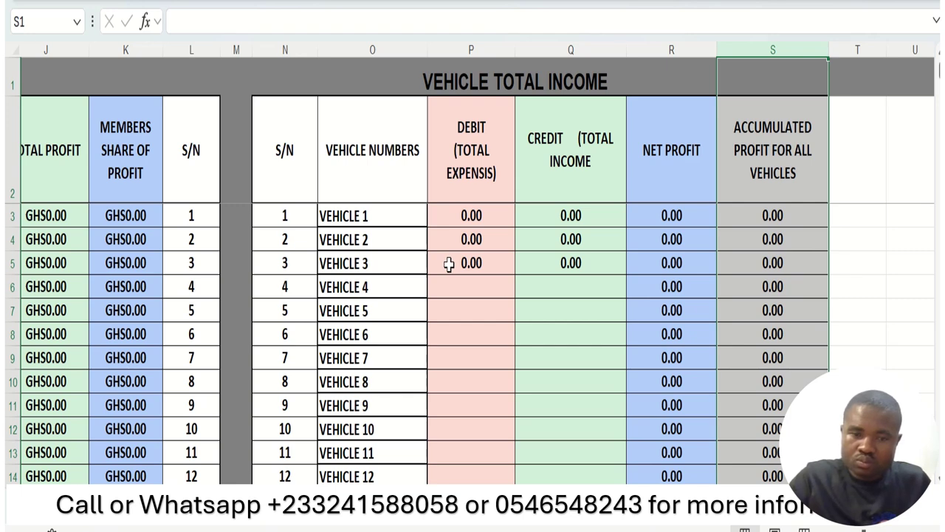
Find VEHICLE 1 across the workbook to reach that vehicle's statement of account, and close the search dialog.
key("ctrl+f")
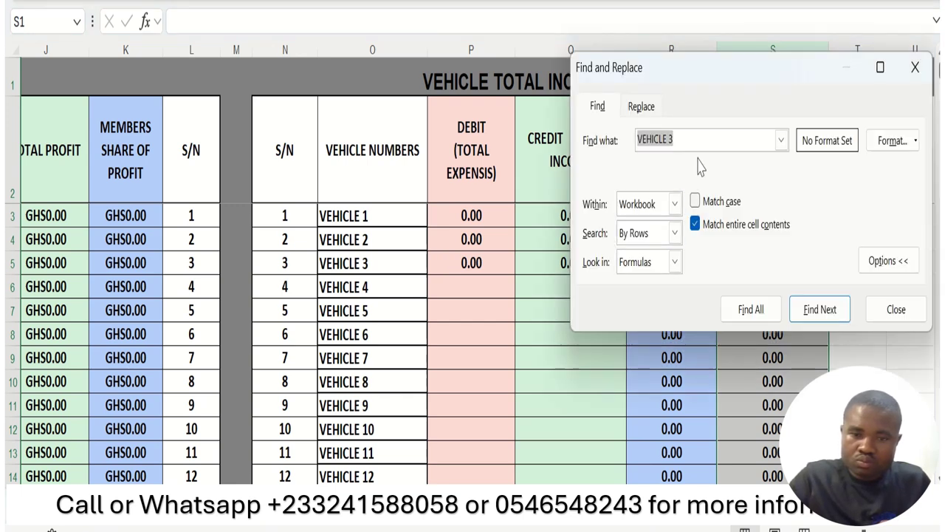
left_click(781, 140)
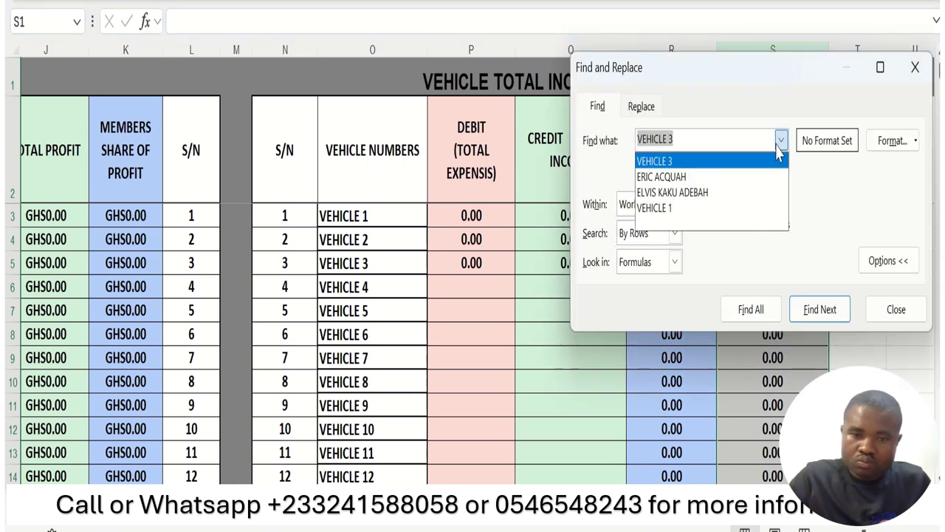
left_click(675, 207)
left_click(802, 311)
left_click(804, 312)
left_click(805, 312)
left_click(807, 313)
left_click(807, 313)
left_click(808, 313)
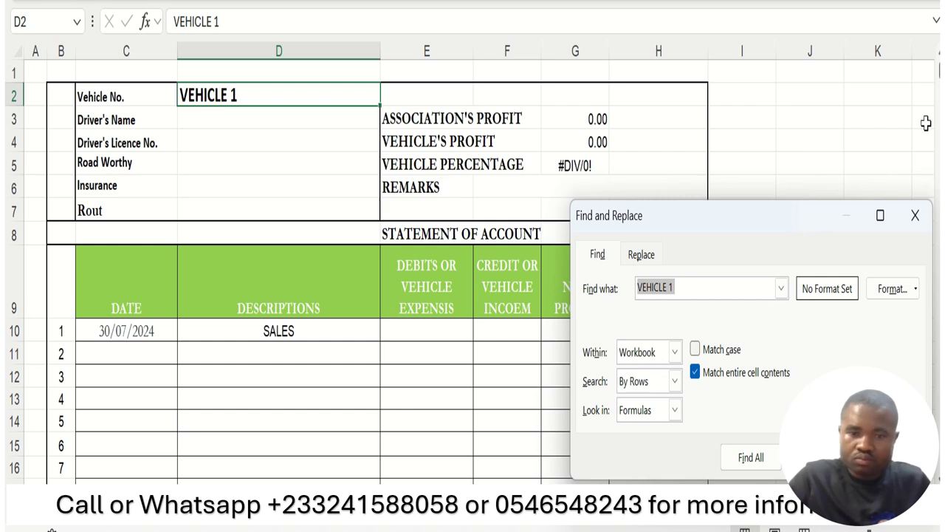
left_click(914, 214)
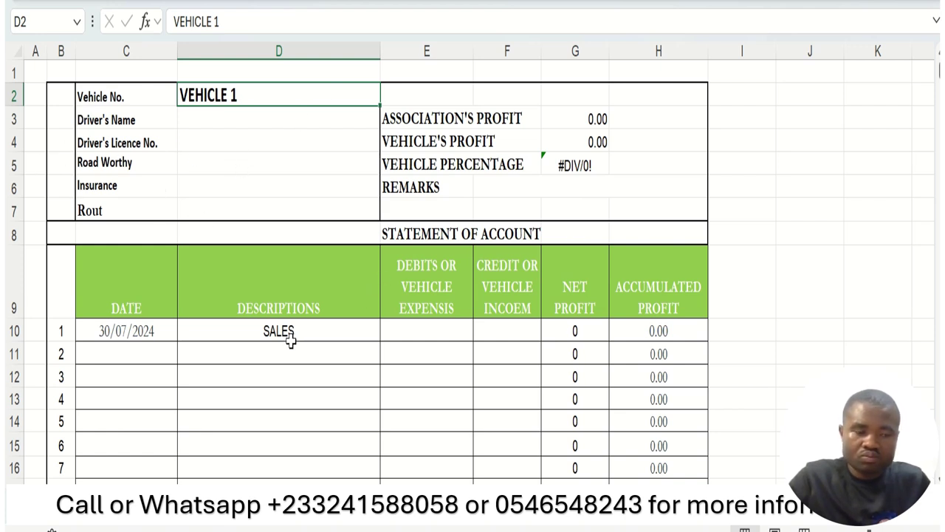
Enter an income of 5000 in the SALES row (F10) of VEHICLE 1's statement of account.
left_click(502, 334)
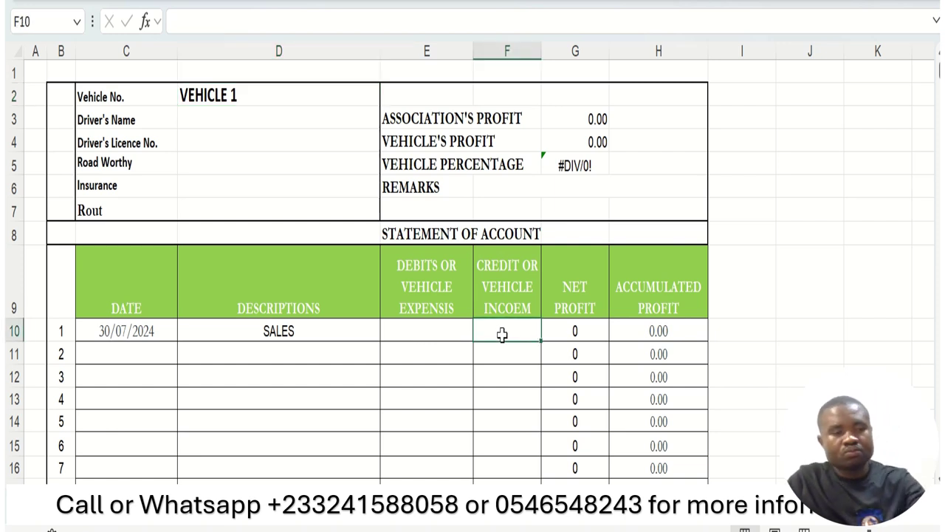
type("500")
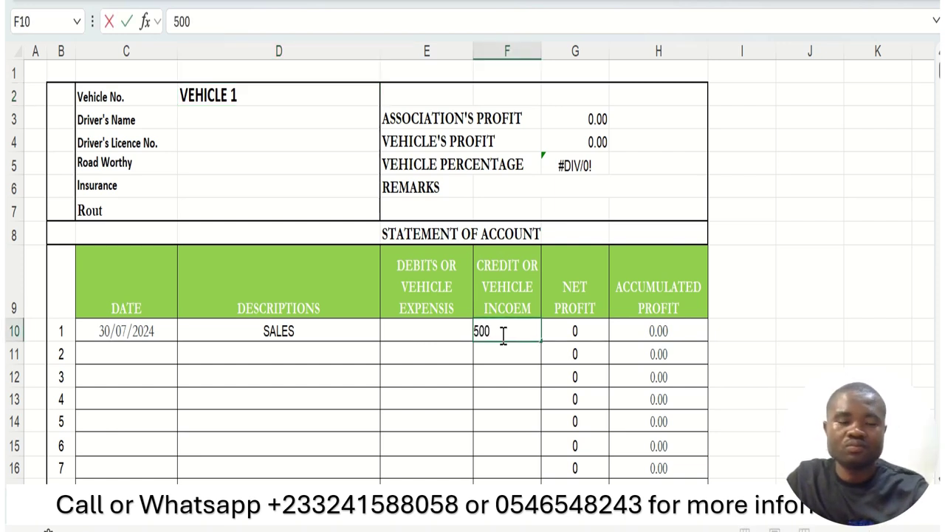
type("0")
key("BackSpace")
key("BackSpace")
key("BackSpace")
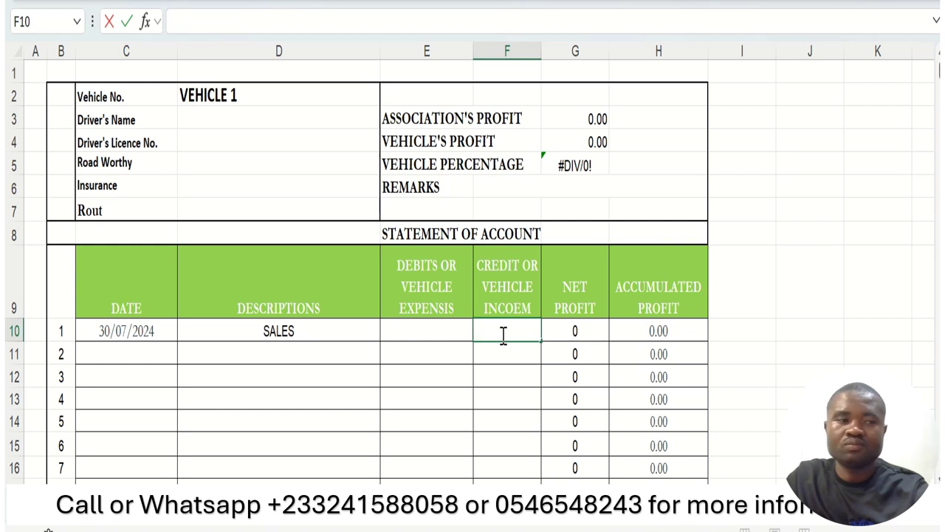
type("000")
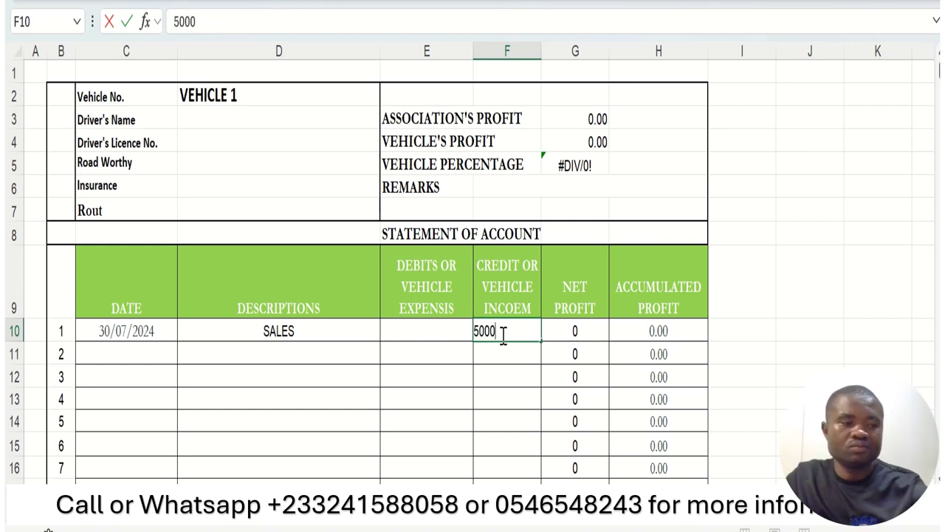
key("Return")
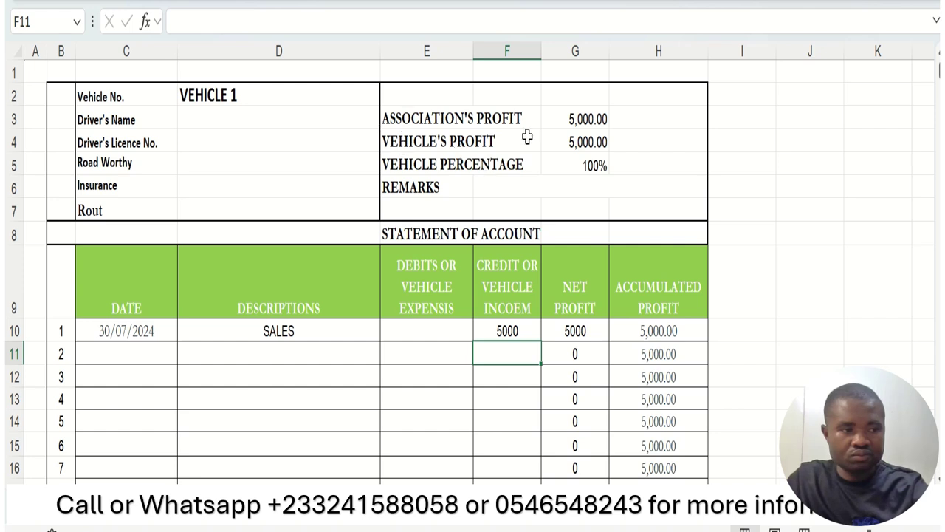
Enter a vehicle expense of 1000 in the second row (E11) of VEHICLE 1's statement.
left_click(410, 347)
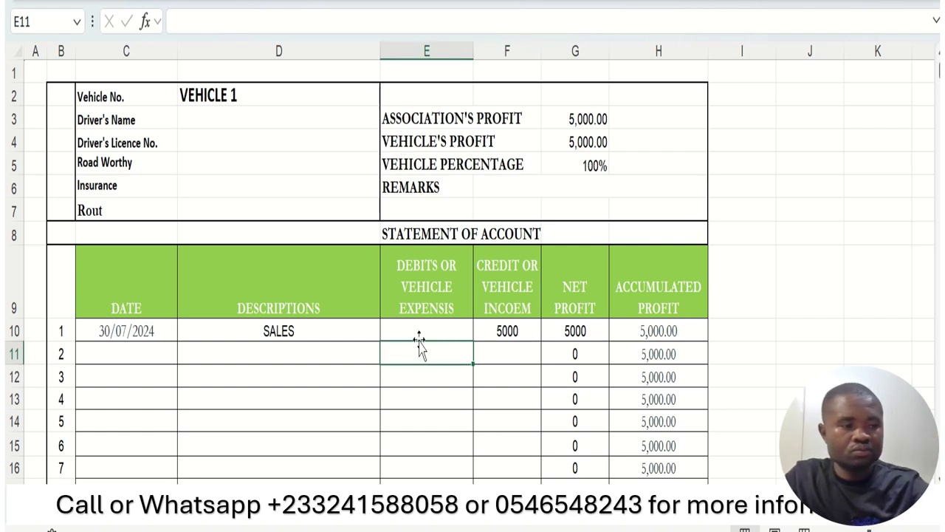
type("1000")
key("Return")
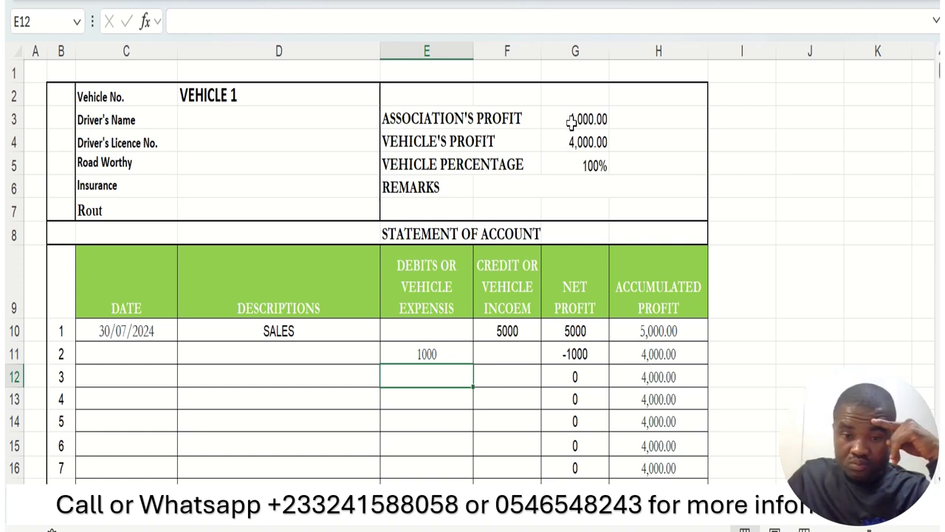
Enter incomes of 3000, 2000 and 100 in the first three rows (F11 to F13) of VEHICLE 2's statement.
left_click(490, 525)
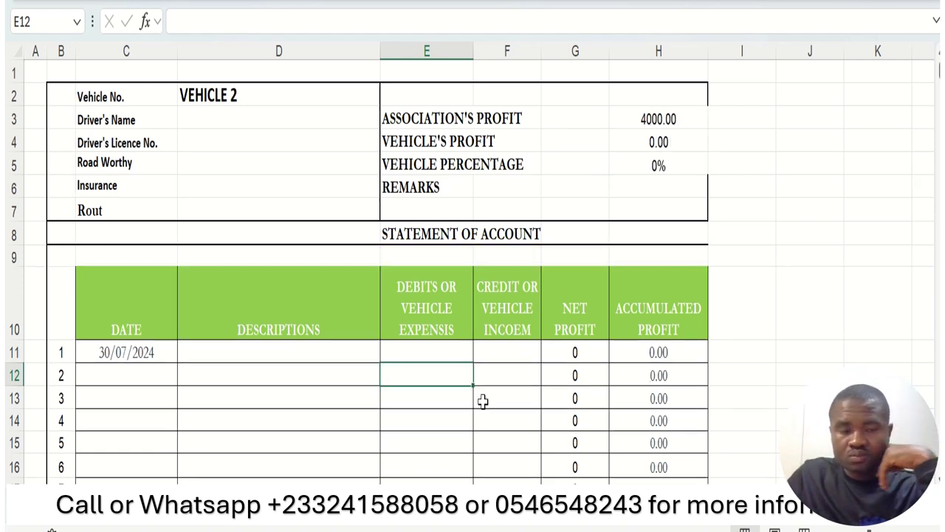
left_click(495, 348)
type("3000")
key("Return")
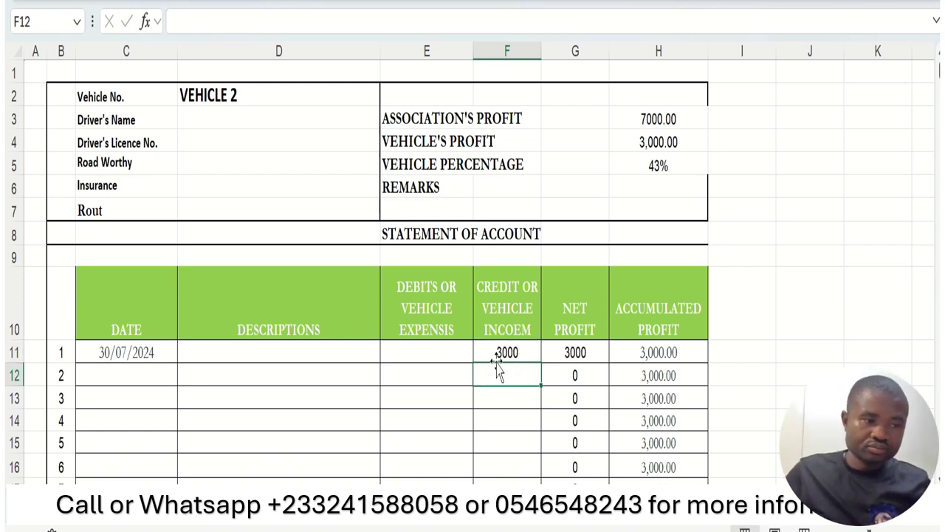
type("2000")
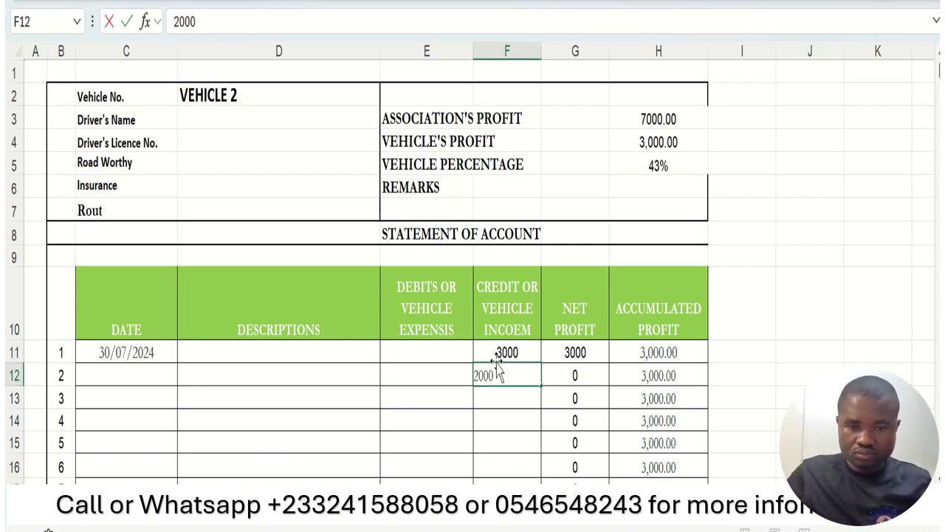
key("Return")
type("100")
key("Return")
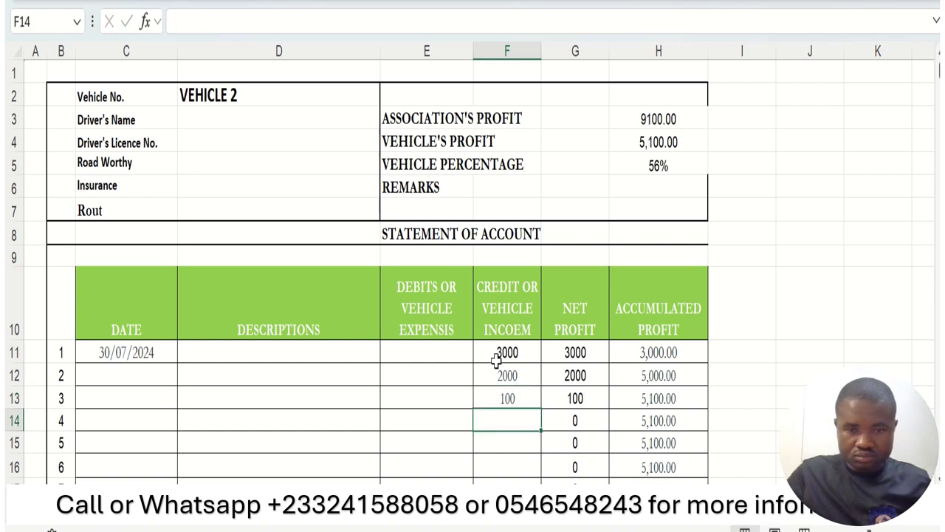
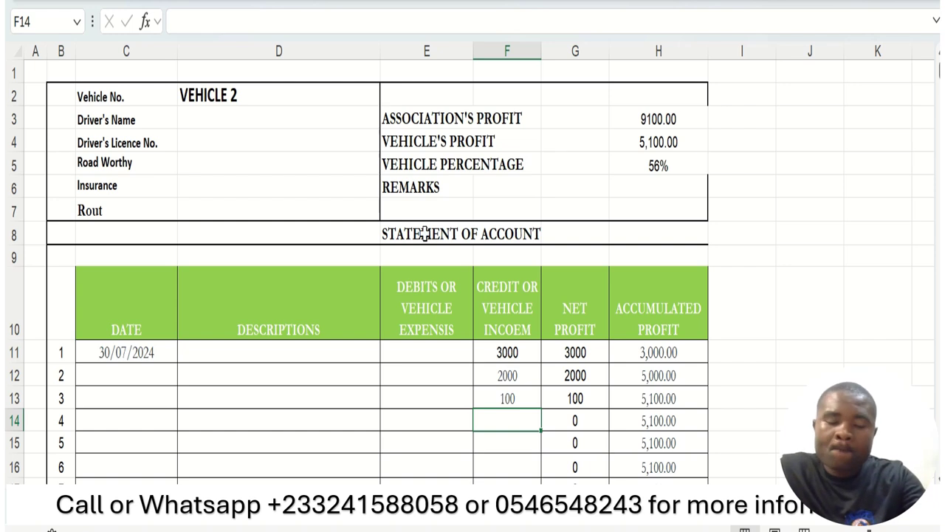
Check the profit and percentage figures in VEHICLE 1's statement, and go to VEHICLE 3's statement.
left_click(297, 526)
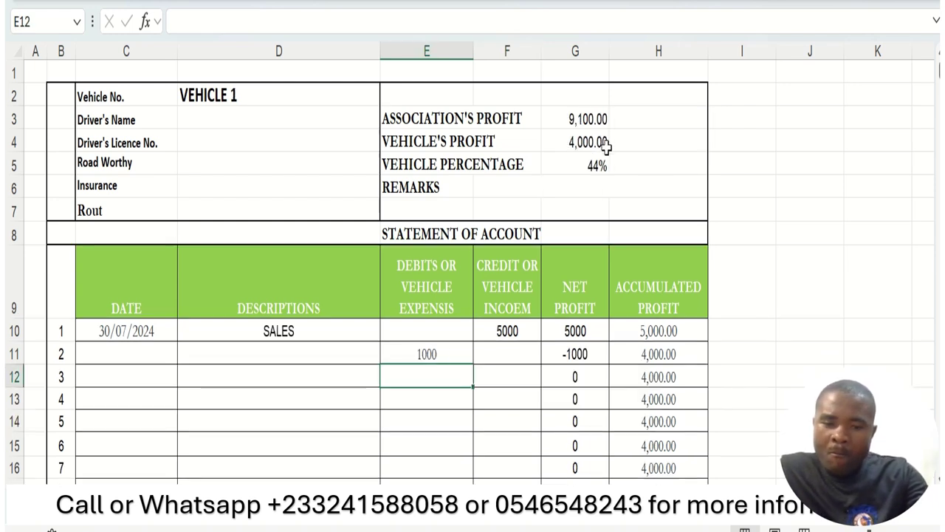
left_click(413, 526)
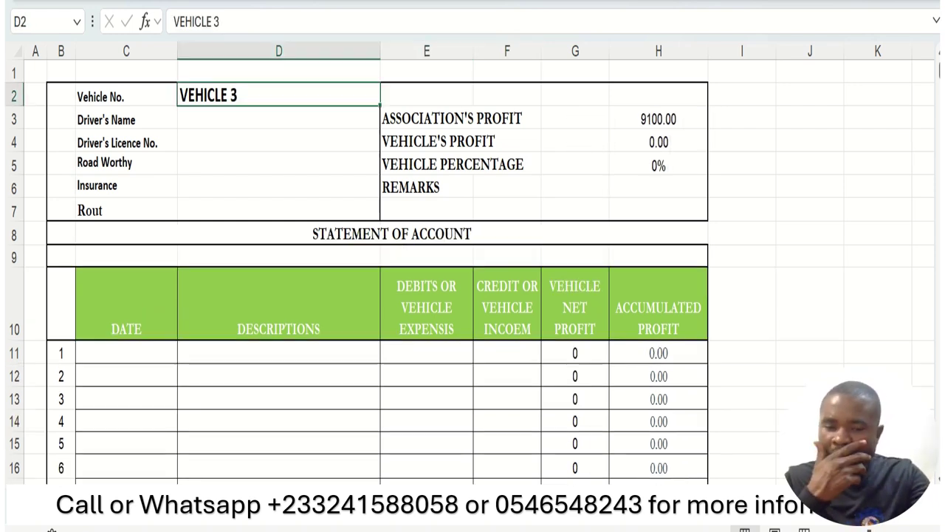
left_click(447, 372)
left_click(445, 353)
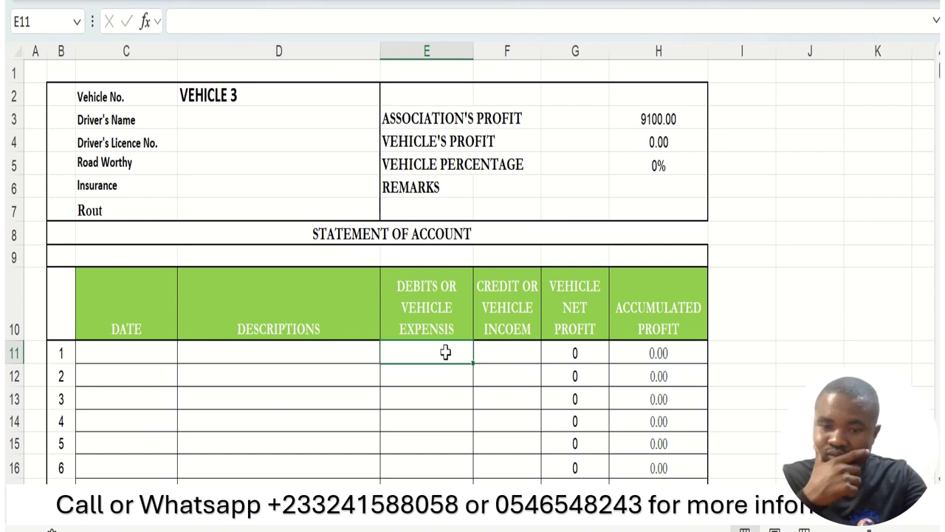
type("500")
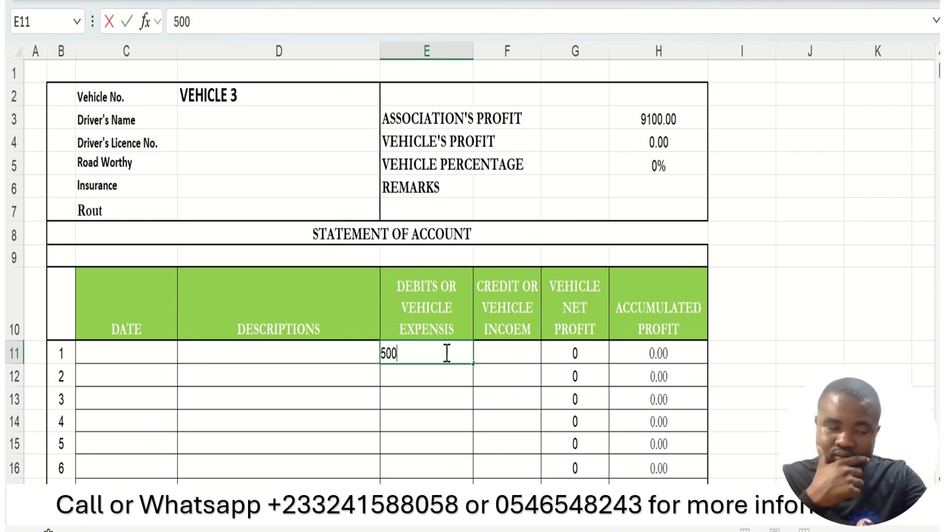
type("0")
key("Return")
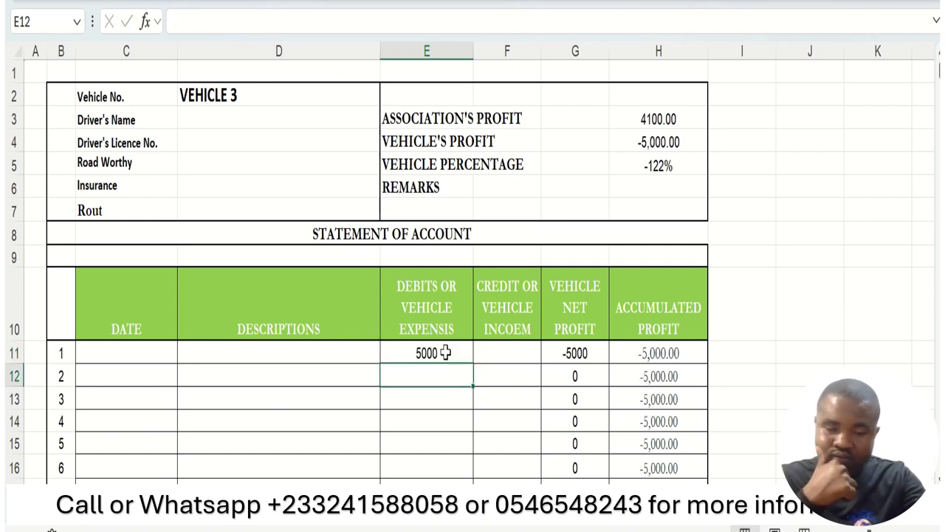
left_click(395, 351)
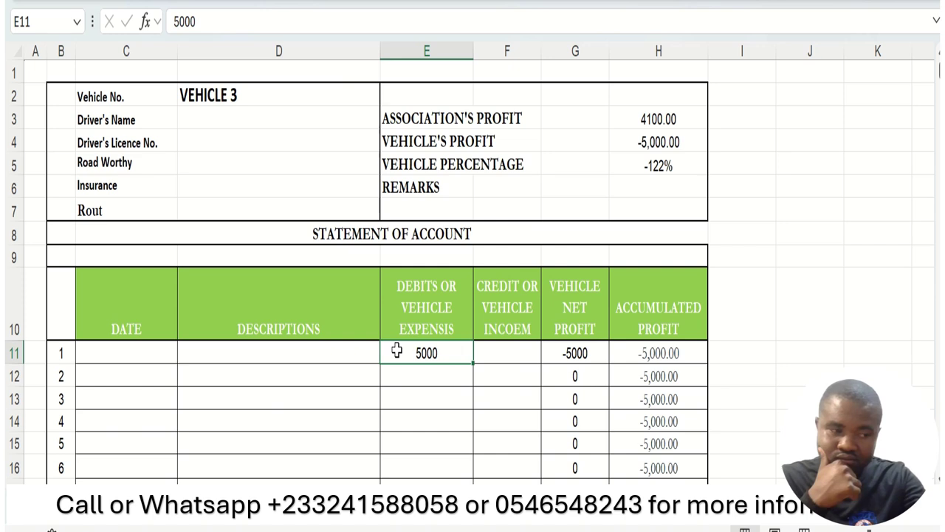
key("Delete")
Enter an income of 5000 in the first row (F11) of VEHICLE 3's statement and compare the percentages of VEHICLE 2 and VEHICLE 1.
left_click(515, 352)
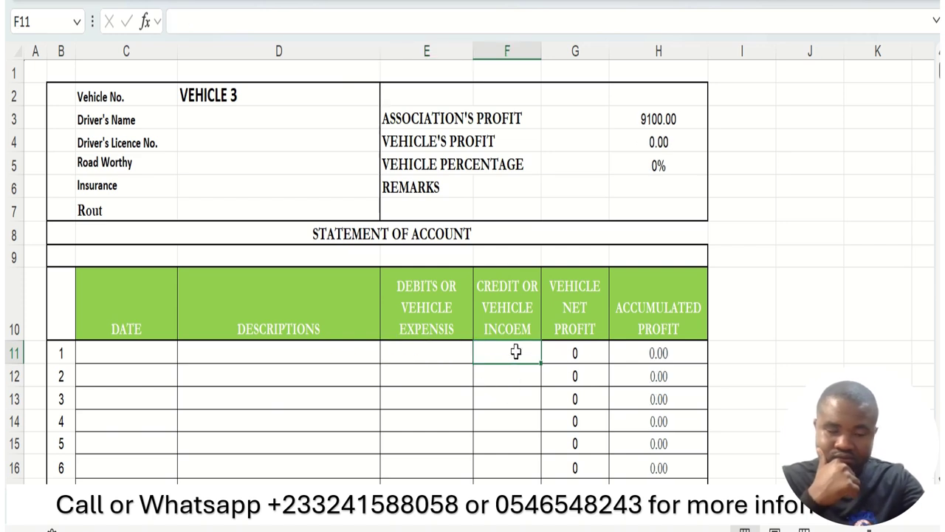
type("5000")
key("Return")
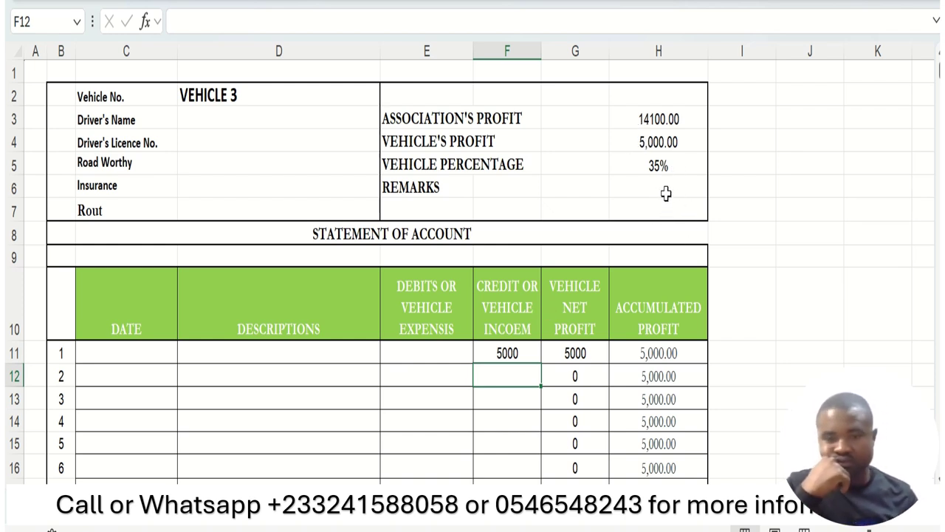
left_click(387, 523)
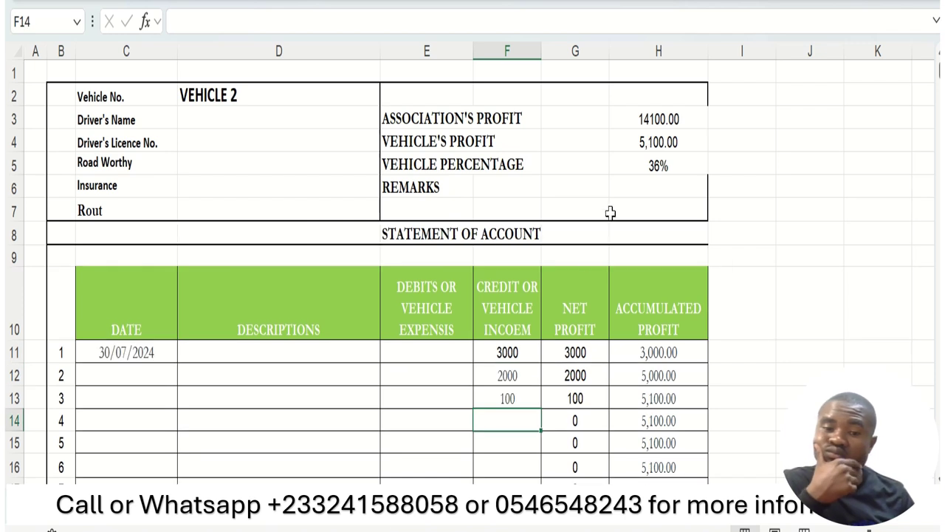
left_click(327, 527)
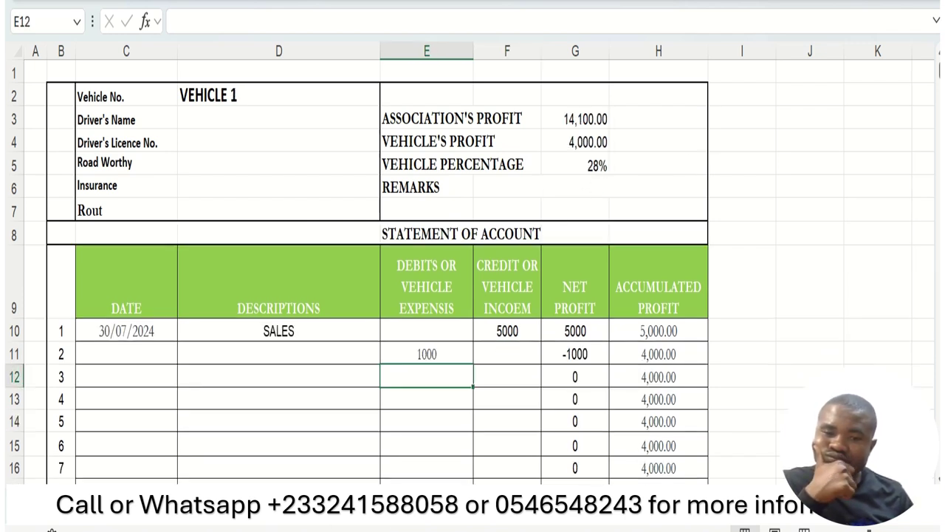
key("ctrl+Page_Down")
key("ctrl+Page_Down")
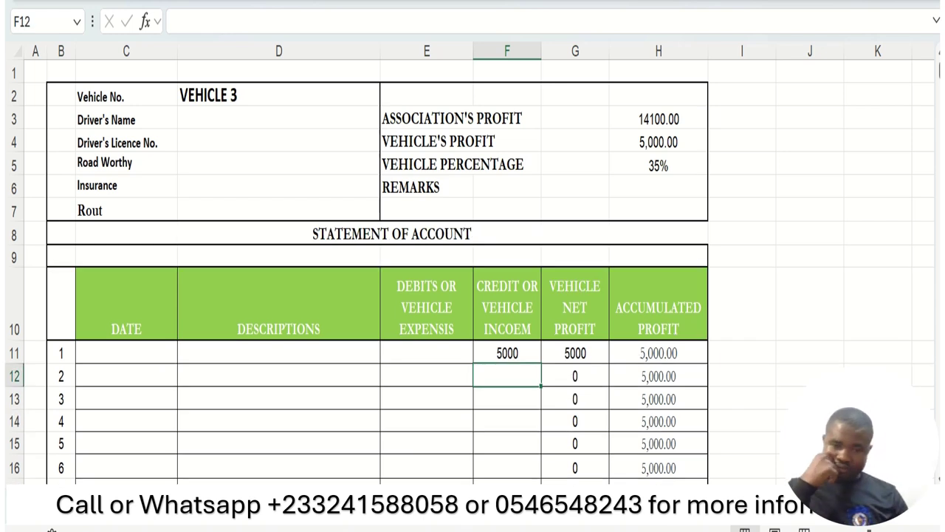
Enter a vehicle expense of 6000 in the second row (E12) of VEHICLE 3's statement.
left_click(420, 378)
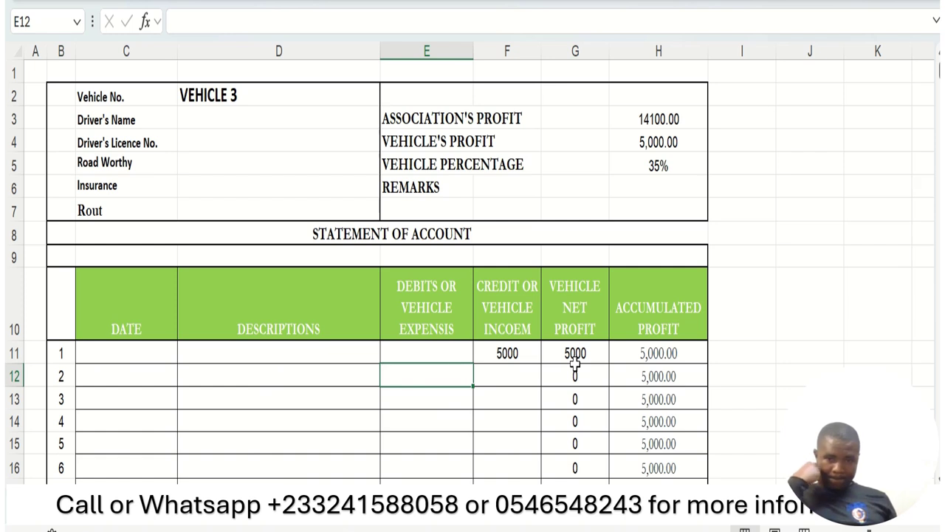
type("6000")
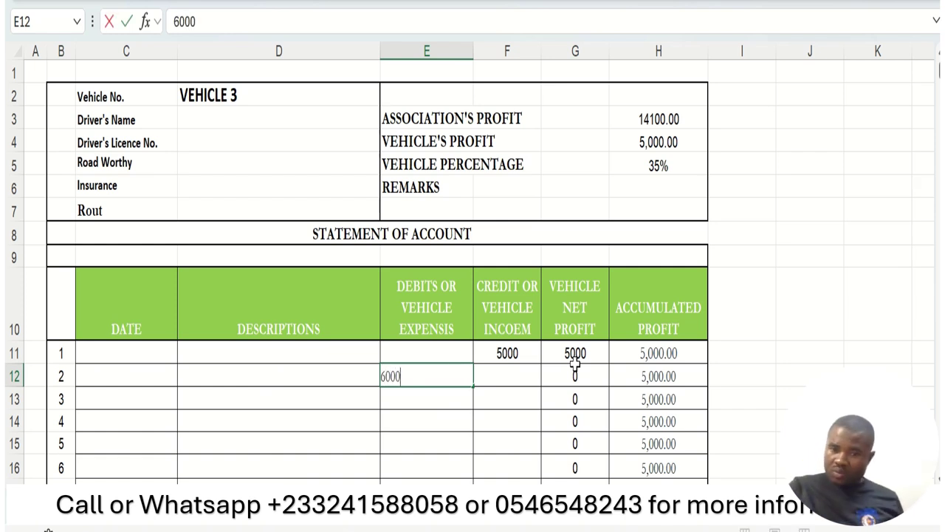
key("Return")
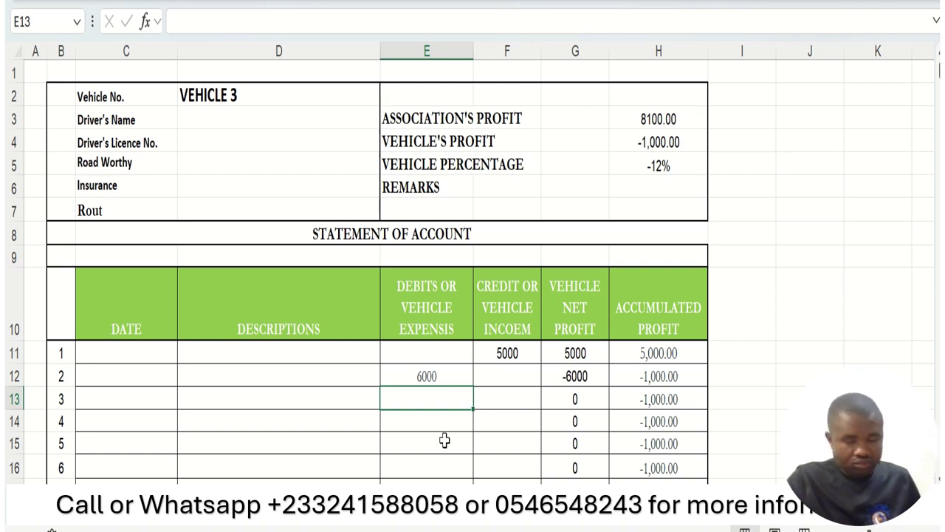
Find VEHICLE 1 across the workbook to return to the vehicle total income table, and close the search dialog.
key("ctrl+f")
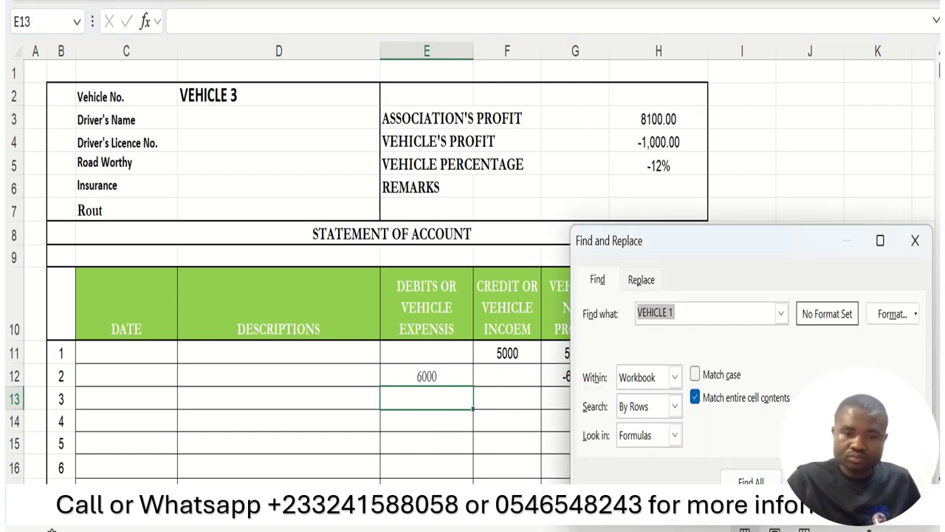
key("Return")
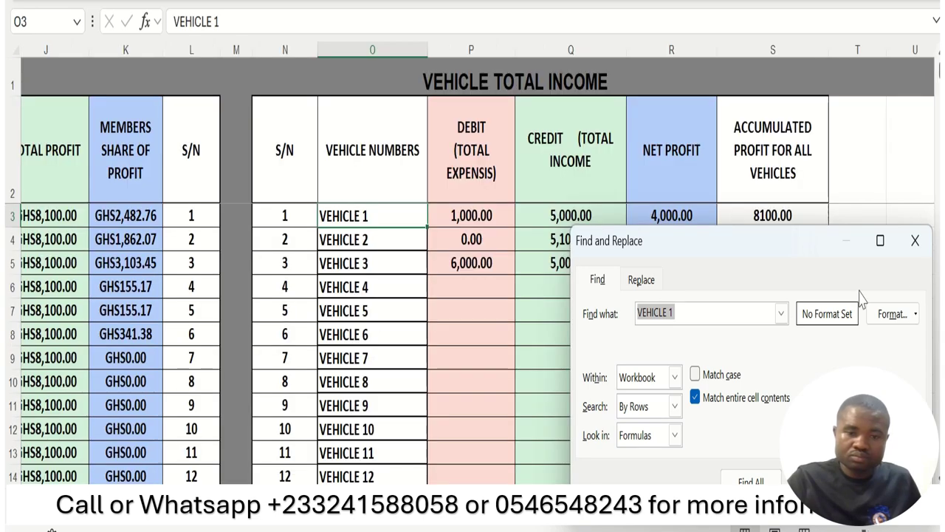
left_click(916, 240)
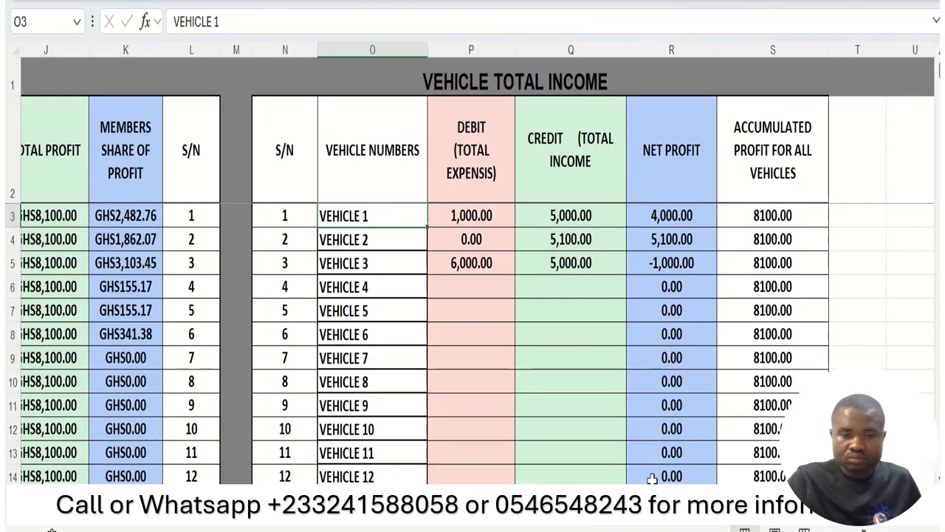
Review the members' share of profit and the vehicles' net profits, down to the totals in row 82 of both tables.
scroll(313, 248, "left", 2)
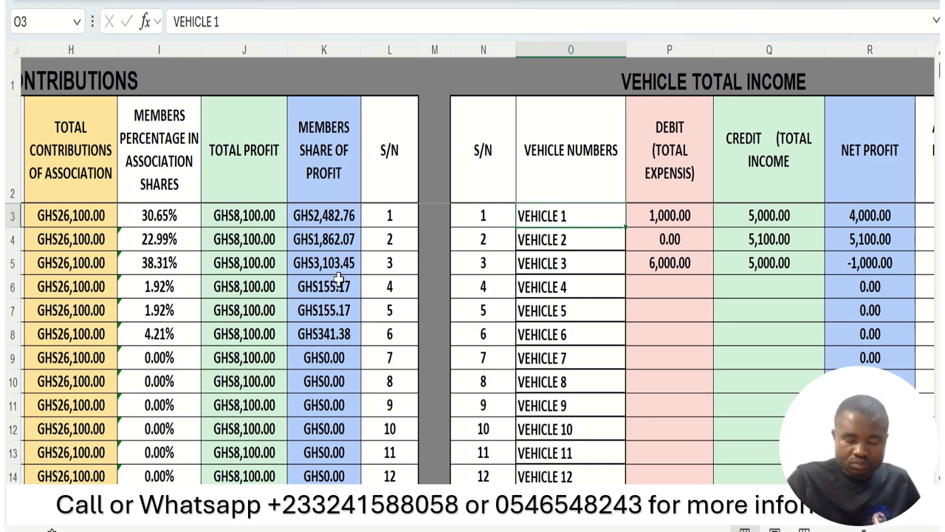
scroll(762, 249, "right", 2)
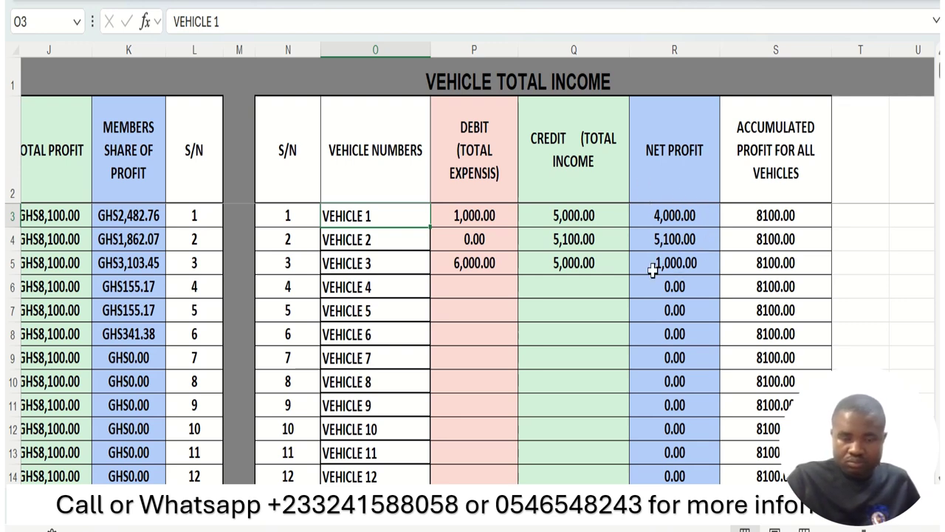
scroll(655, 347, "down", 7)
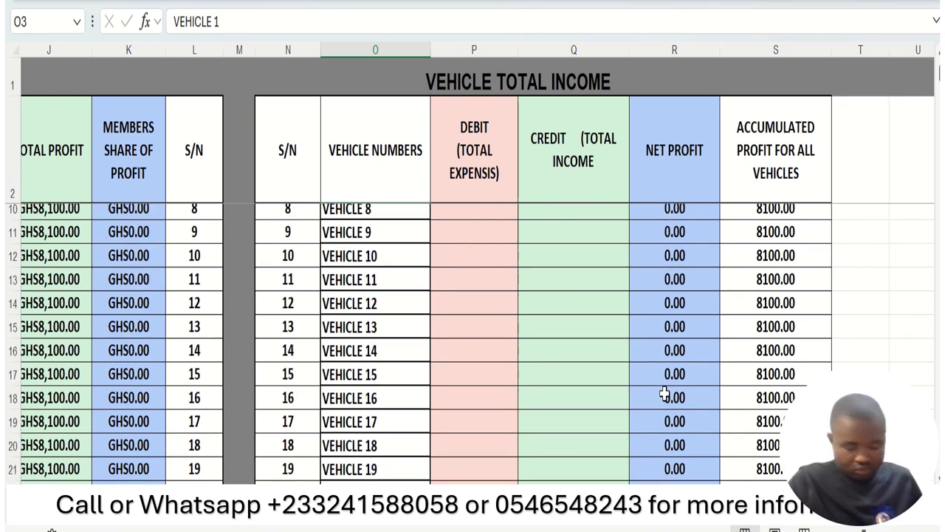
scroll(666, 439, "down", 14)
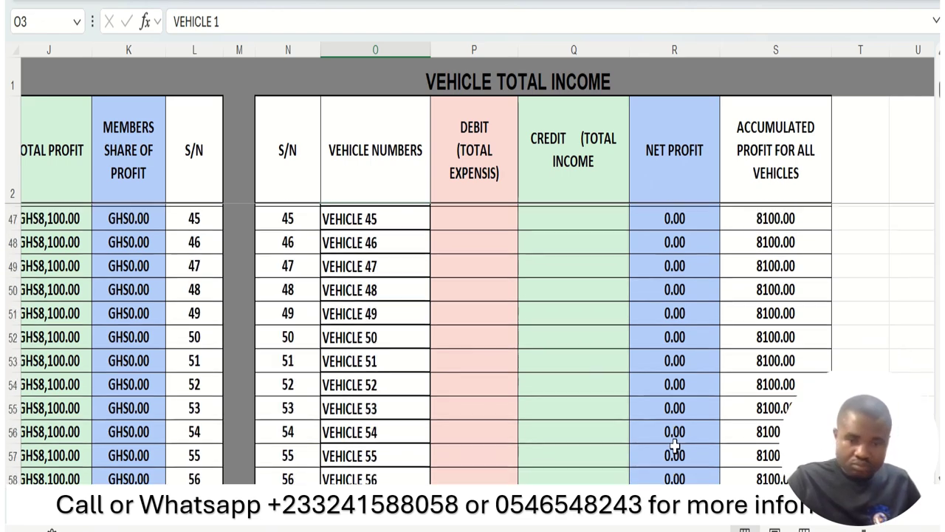
scroll(670, 465, "down", 3)
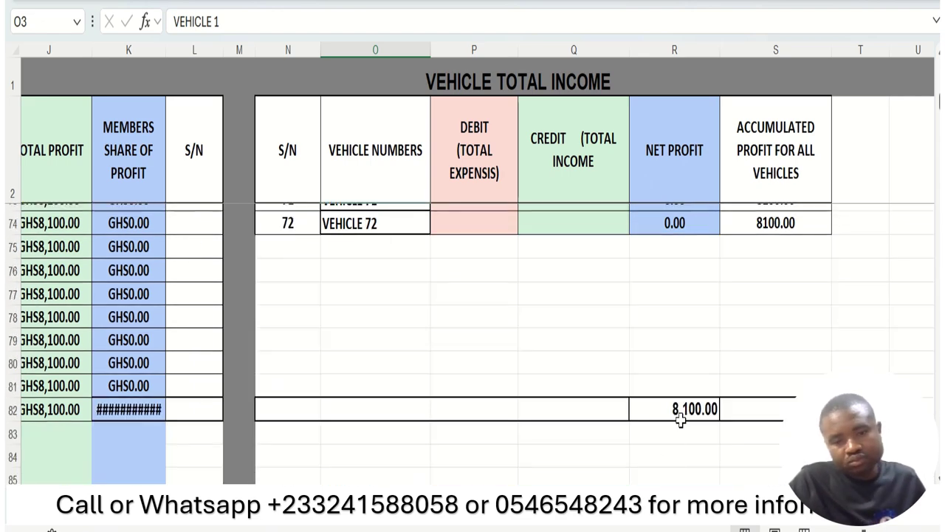
scroll(468, 464, "left", 8)
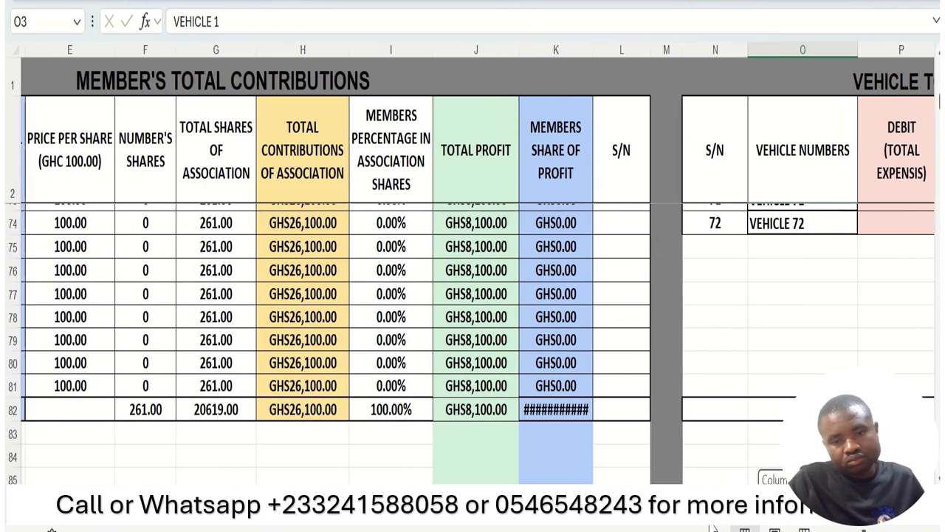
Return to the first rows of the members' total contributions table and inspect the first member's share of profit in K3.
scroll(492, 336, "up", 3)
scroll(492, 337, "up", 18)
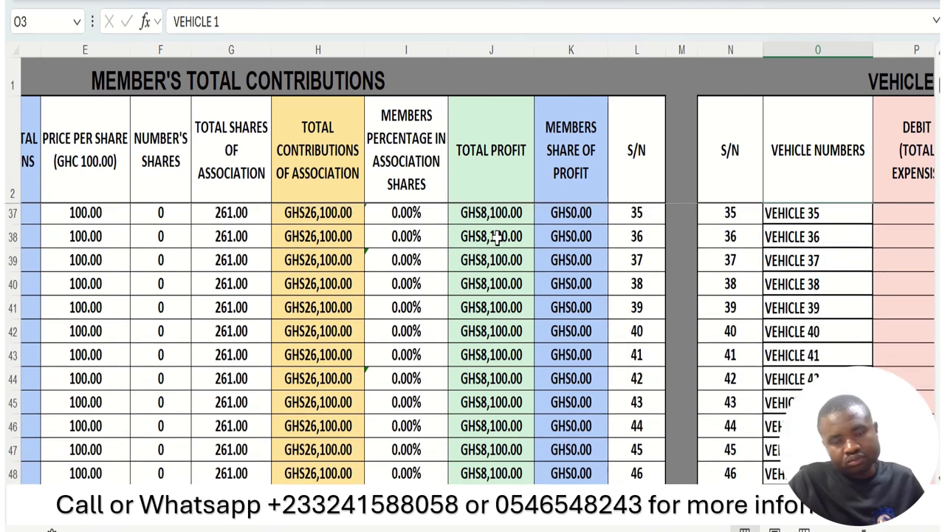
scroll(498, 219, "up", 3)
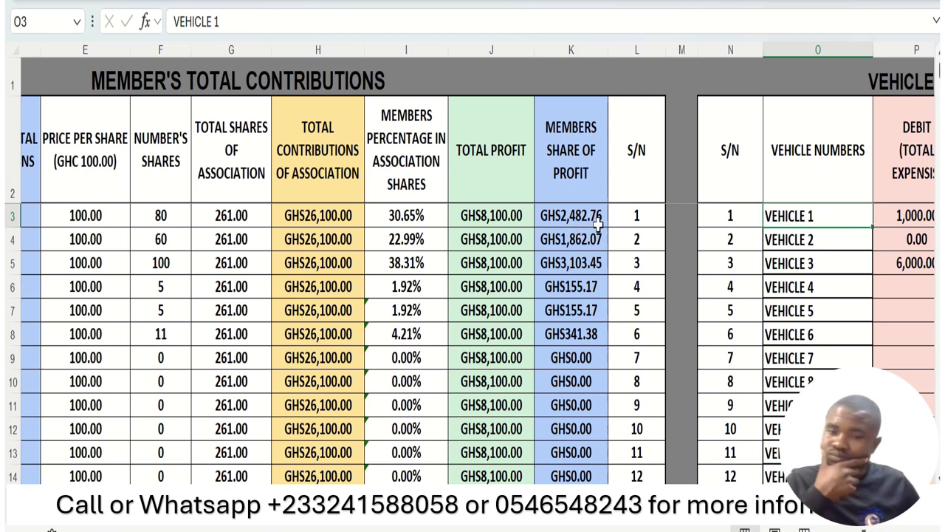
left_click(568, 214)
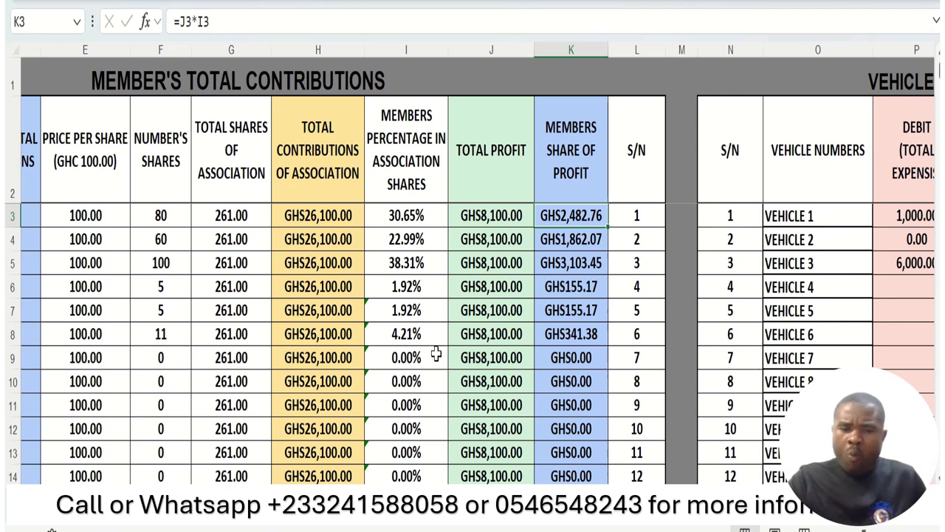
Enter a credit of 4000 in the REGISTRATION row (F11) of the seventh member's statement of account.
key("ctrl+Page_Down")
key("ctrl+Page_Down")
key("ctrl+Page_Down")
key("ctrl+Page_Down")
key("ctrl+Page_Down")
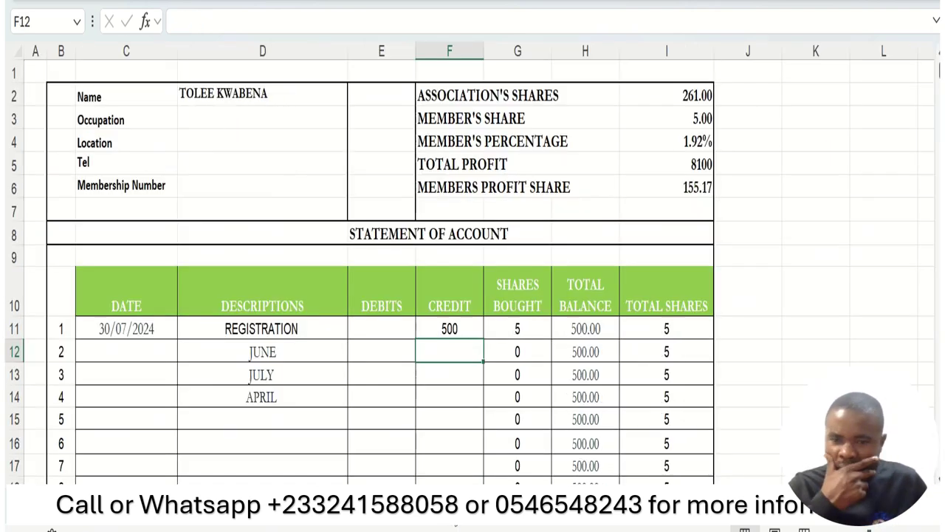
key("ctrl+Page_Down")
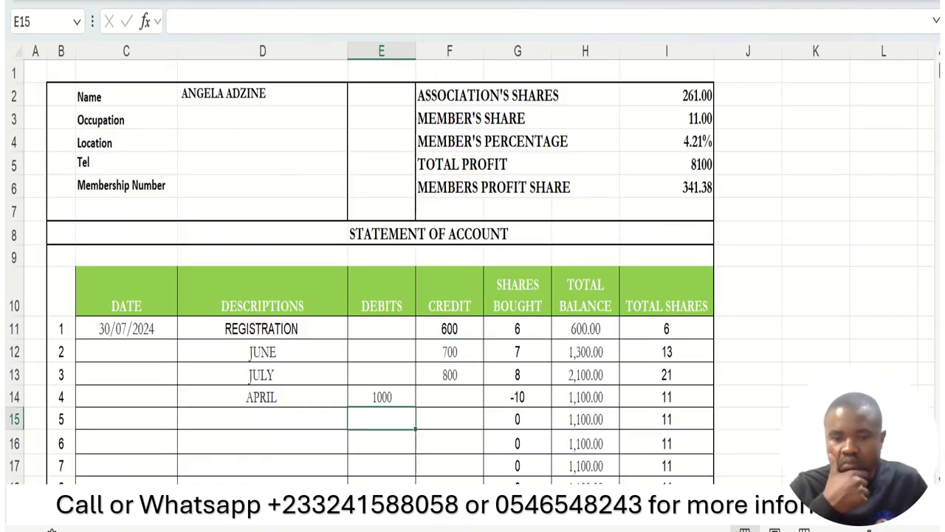
key("ctrl+Page_Down")
left_click(440, 327)
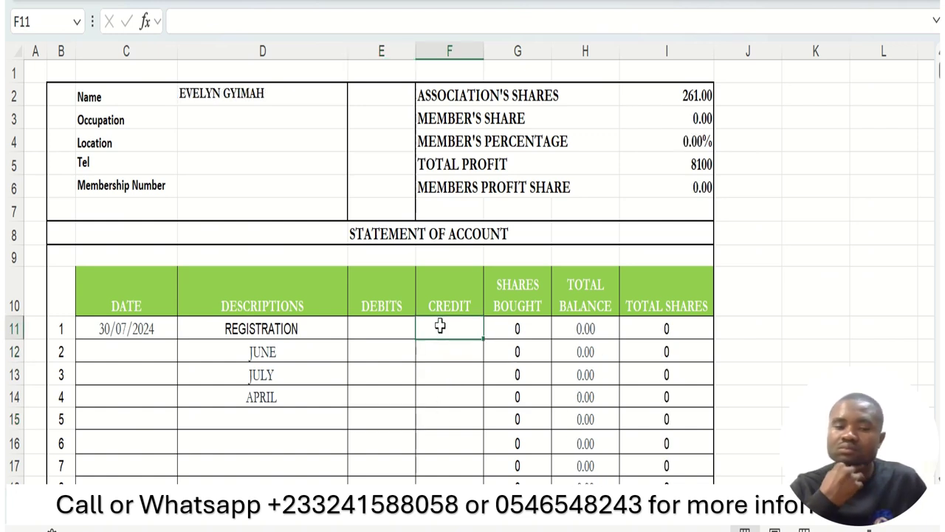
type("4000")
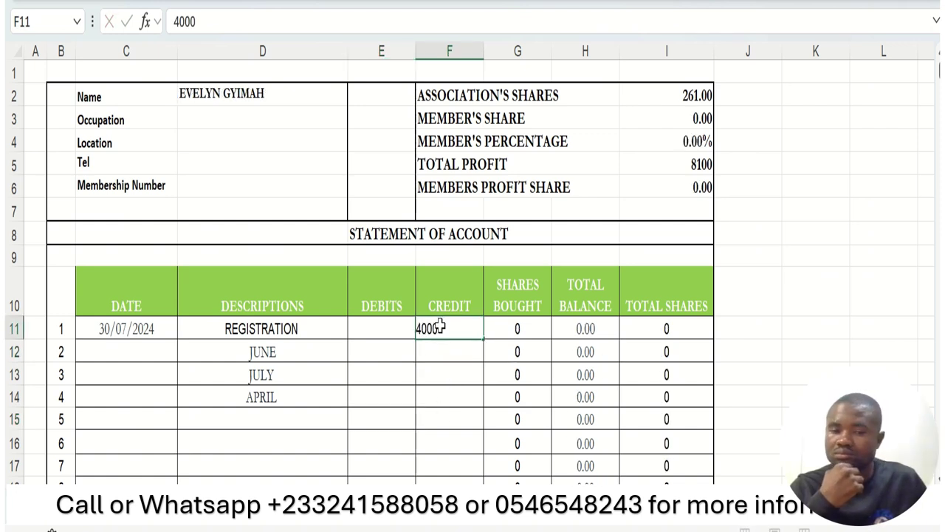
key("Return")
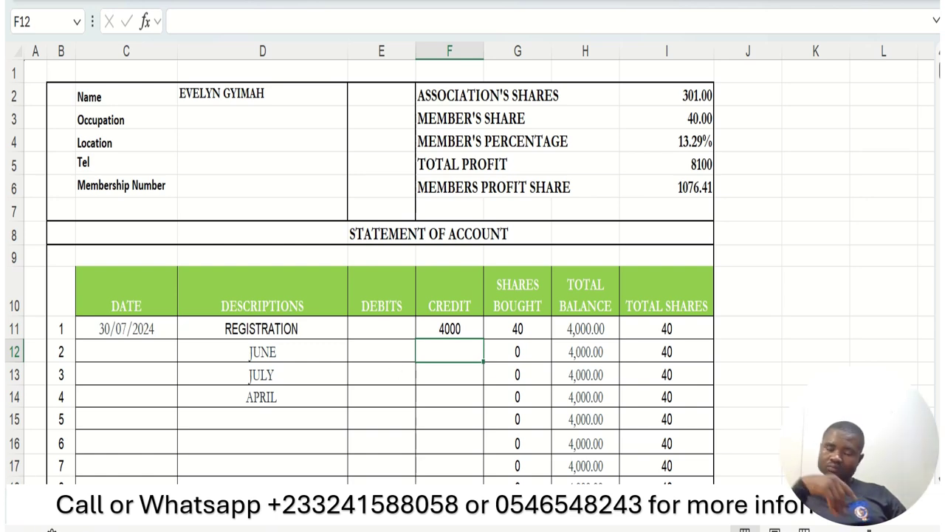
Check the members' percentages and shares of profit in the summary, and go through the individual member statements up to the eighth member.
key("ctrl+Page_Up")
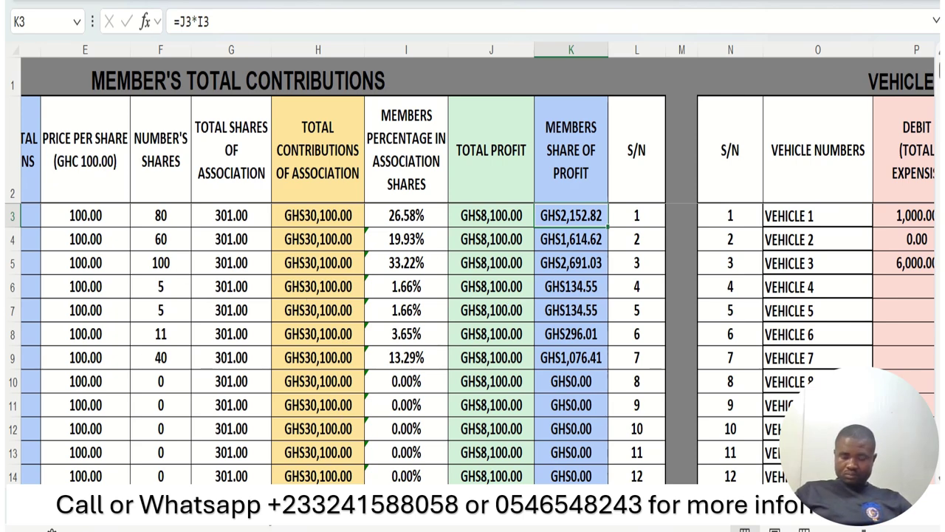
key("ctrl+Page_Down")
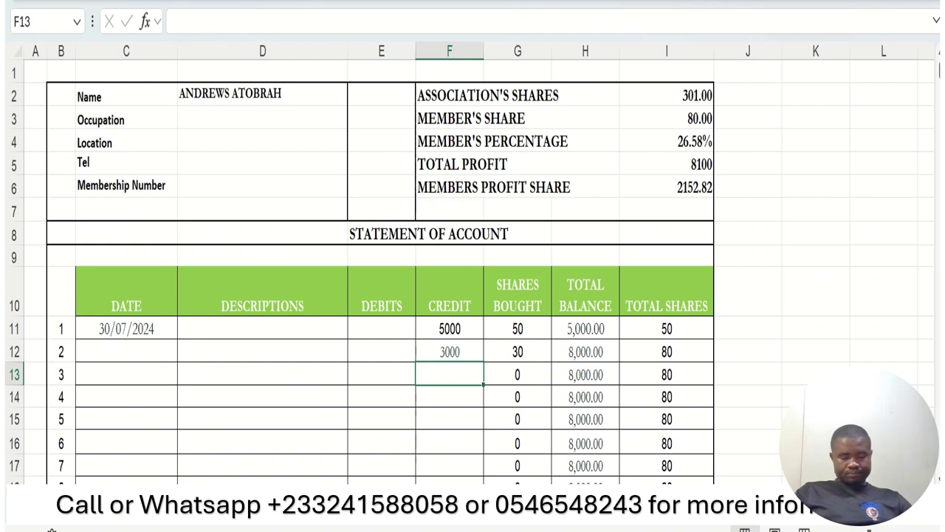
key("ctrl+Page_Down")
key("ctrl+Page_Down")
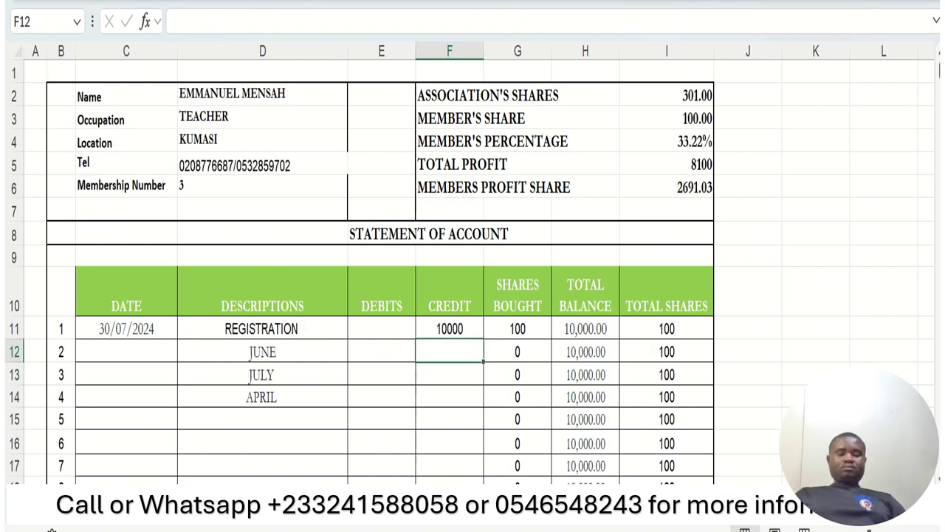
key("ctrl+Page_Down")
key("ctrl+Page_Down")
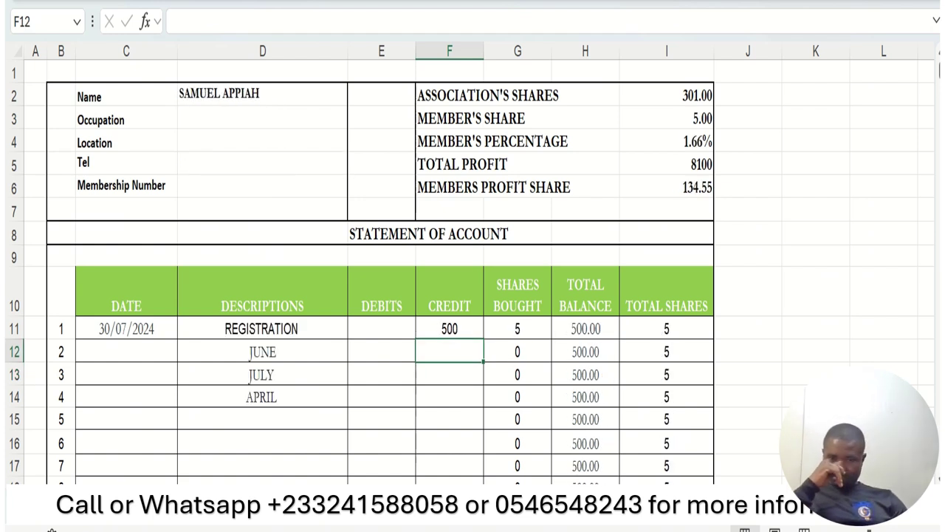
key("ctrl+Page_Down")
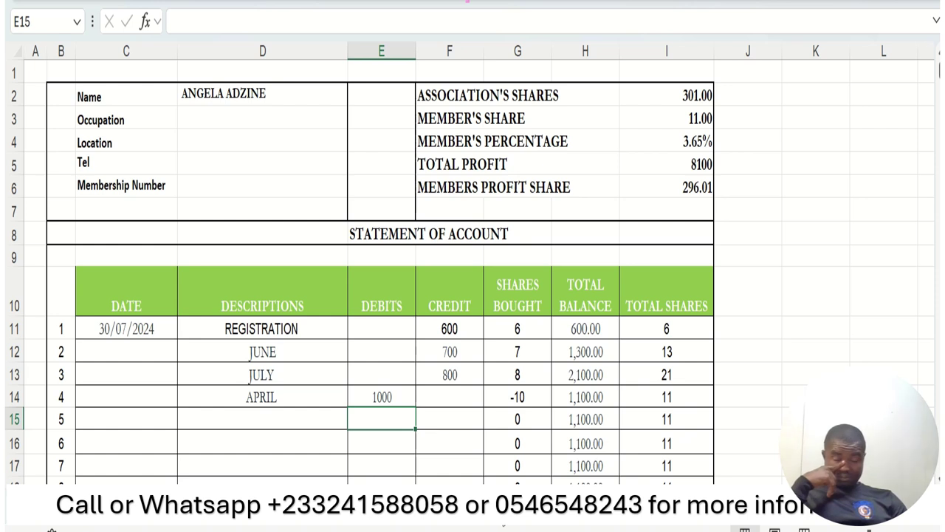
key("ctrl+Page_Down")
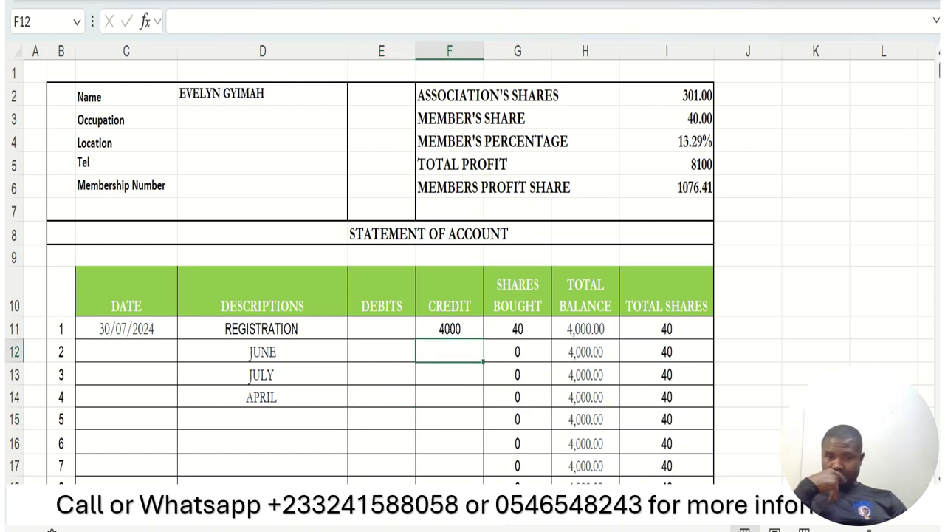
key("ctrl+Page_Down")
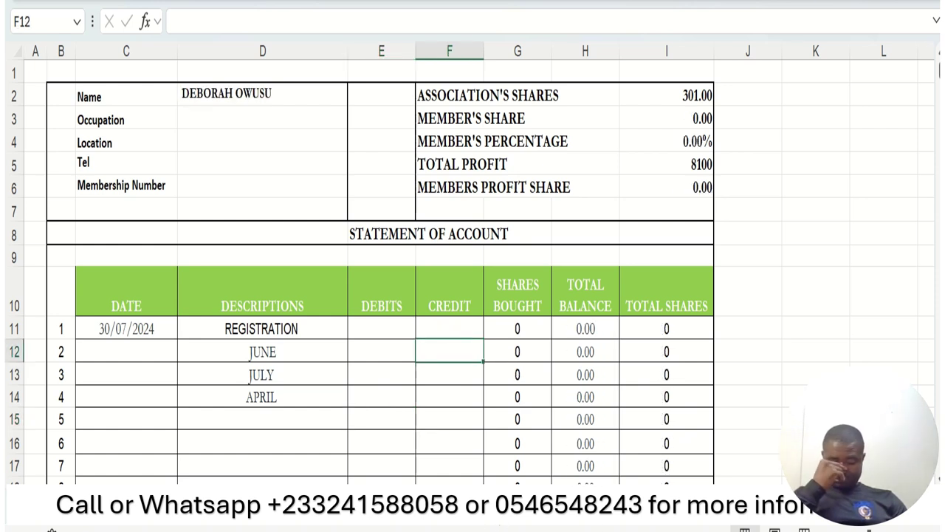
scroll(381, 296, "down", 1)
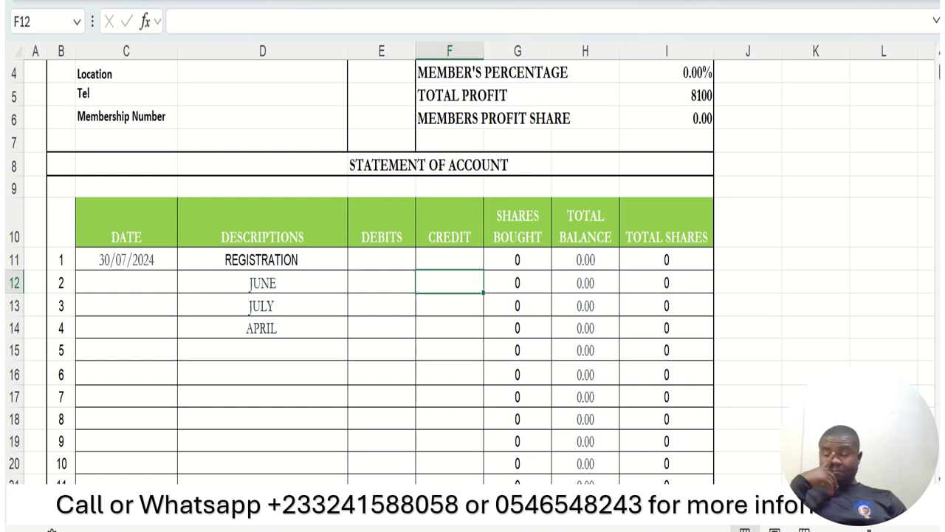
Find VEHICLE 1's statement across the workbook, close the search dialog, and compare its profit and percentage with VEHICLE 2 and VEHICLE 3.
key("ctrl+f")
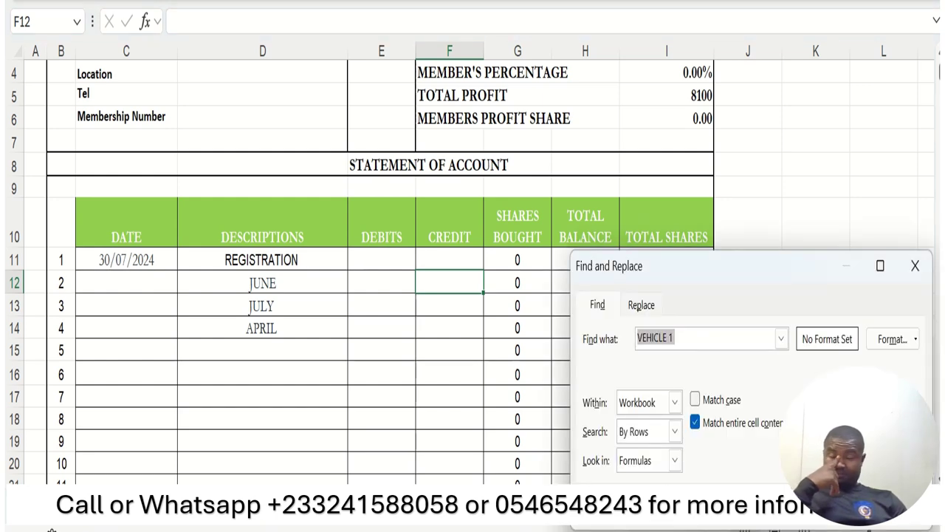
key("Return")
key("Return")
key("Return")
key("Return")
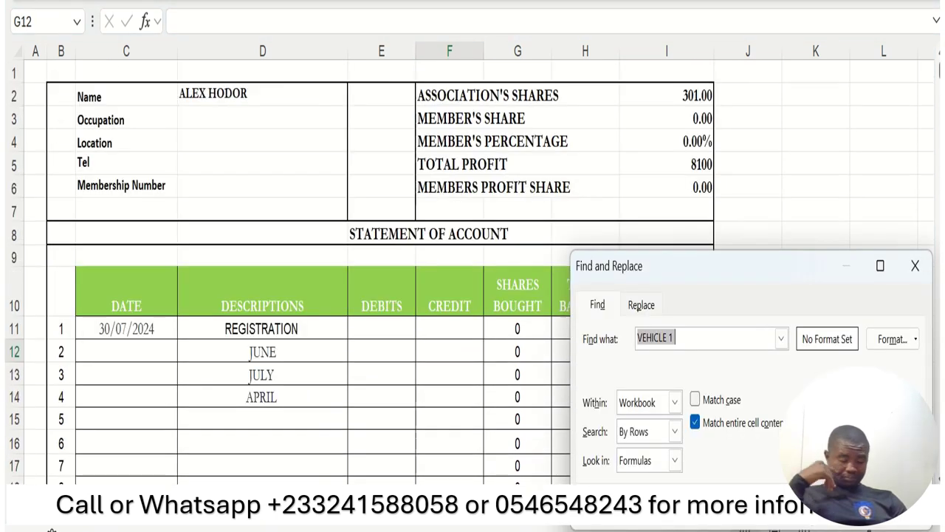
key("Return")
left_click(915, 266)
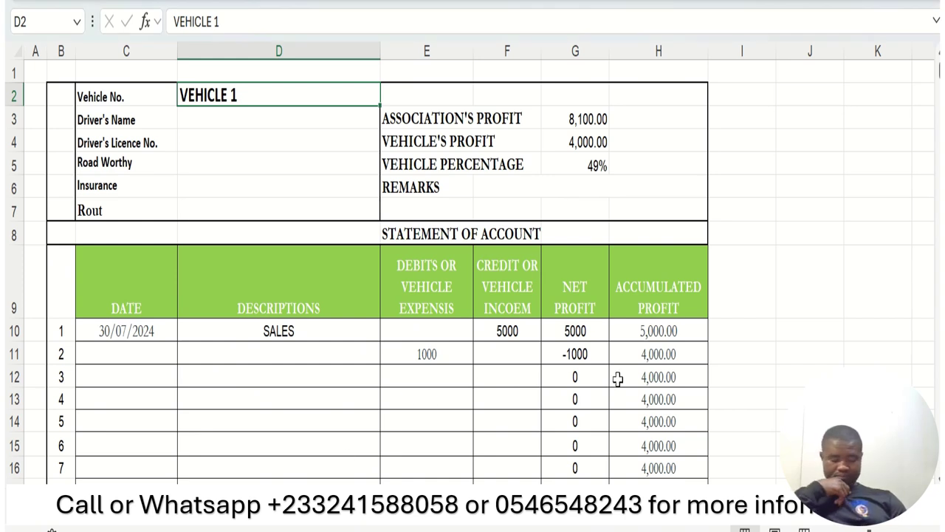
left_click(471, 527)
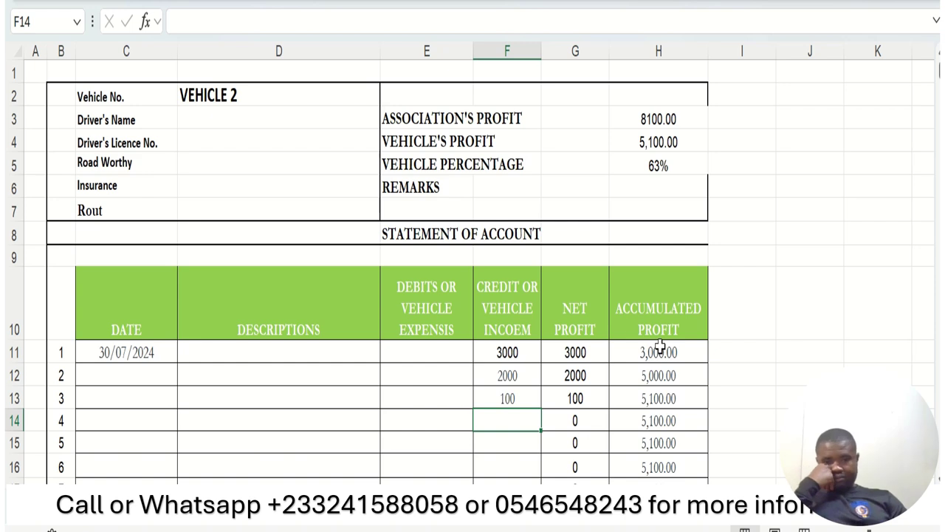
left_click(458, 527)
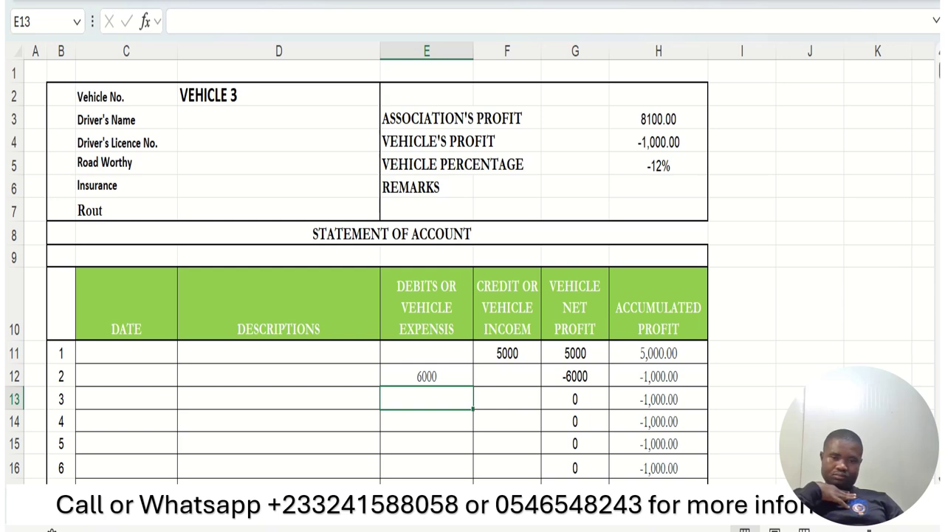
Search the workbook for VEHICLE 1, go back to the first member's statement of account, and close the search dialog.
key("ctrl+f")
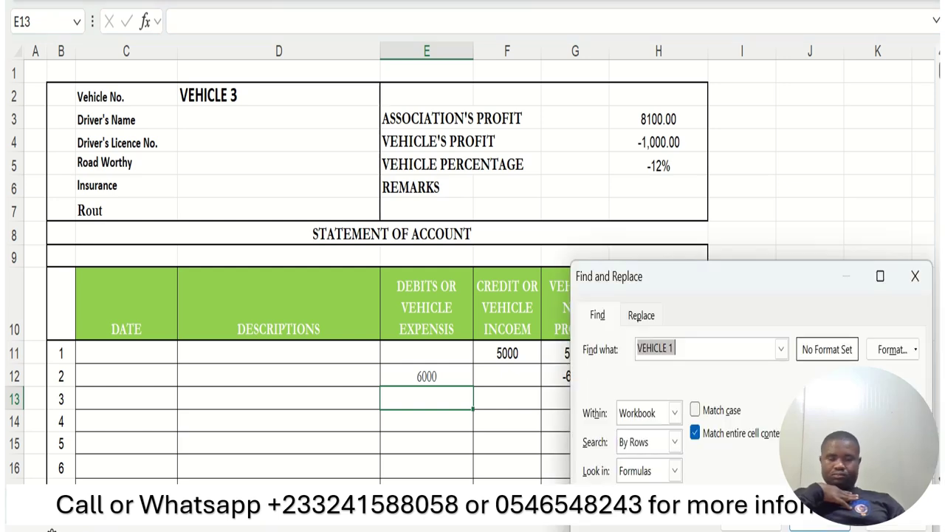
left_click(809, 528)
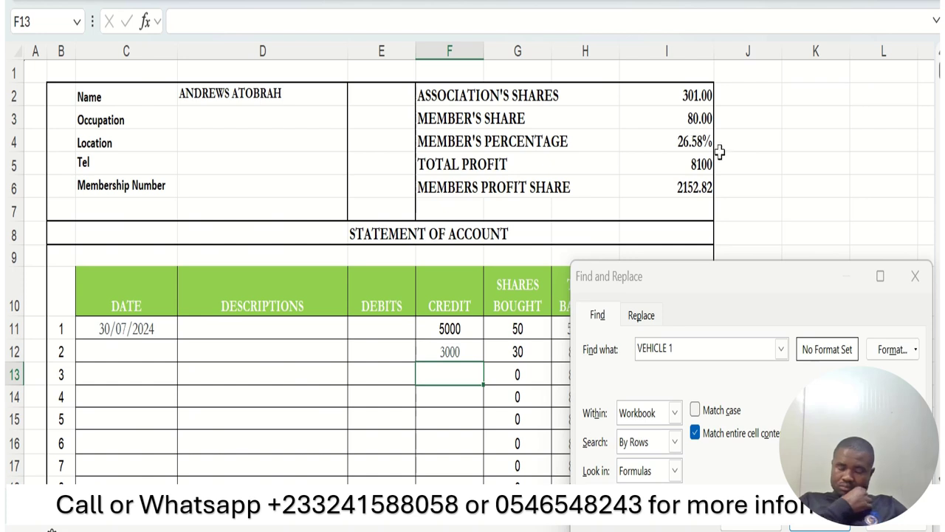
left_click(915, 276)
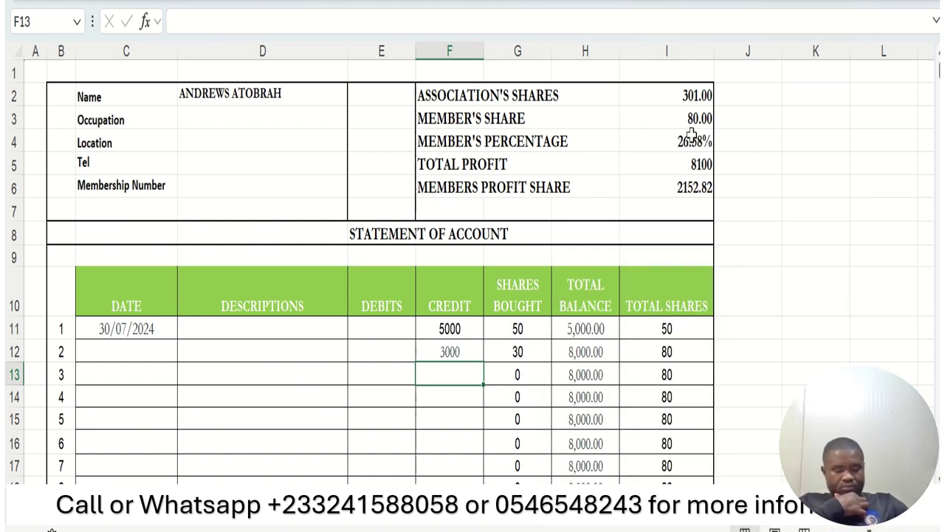